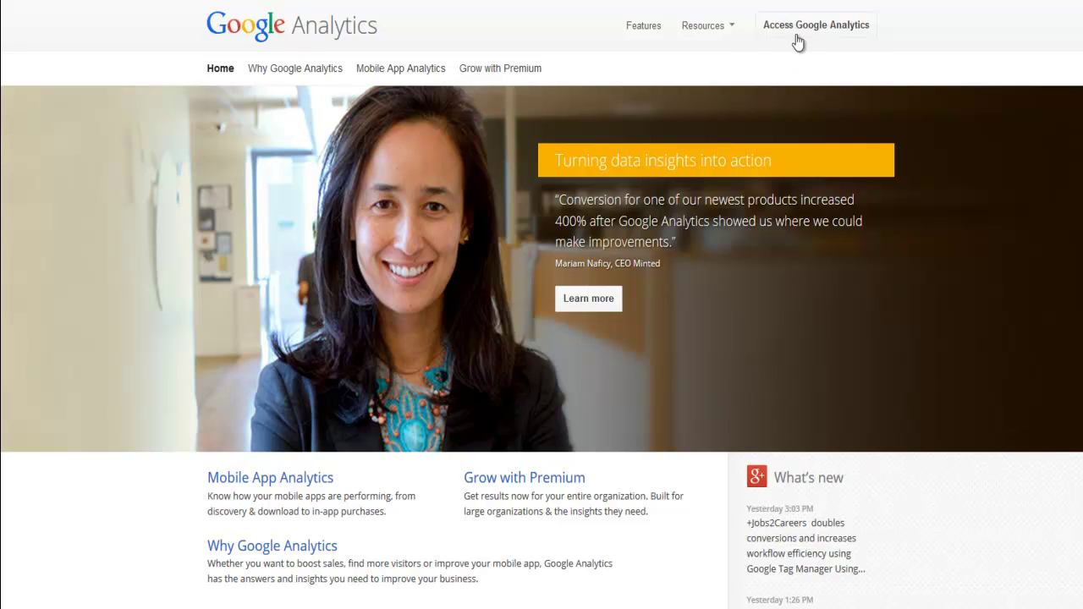
Access Google Analytics and start creating a new account from its administration area
{"action": "left_click", "coordinate": [731, 61]}
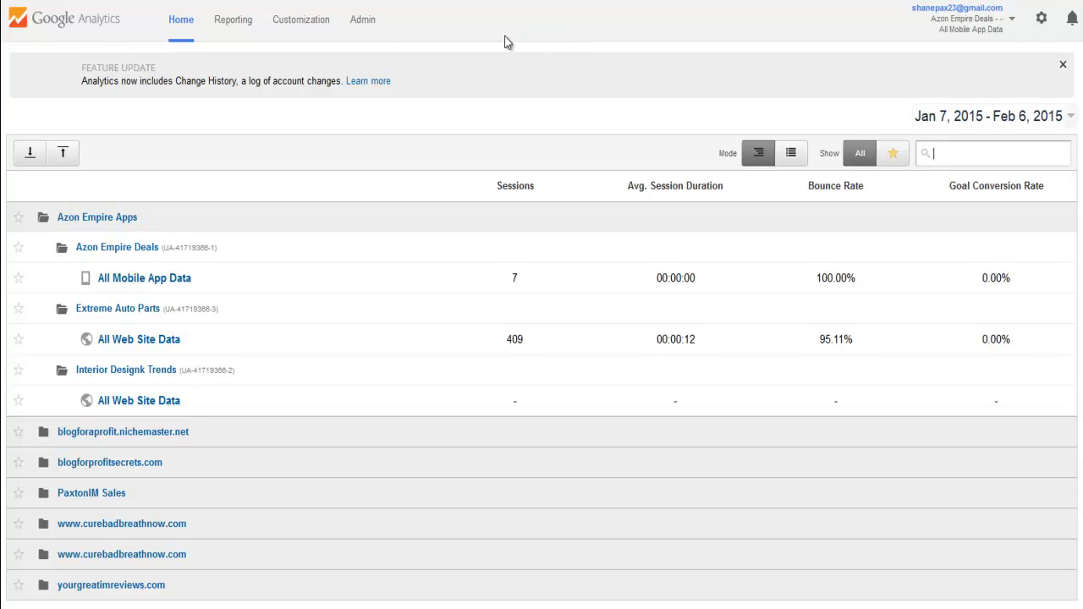
{"action": "left_click", "coordinate": [362, 25]}
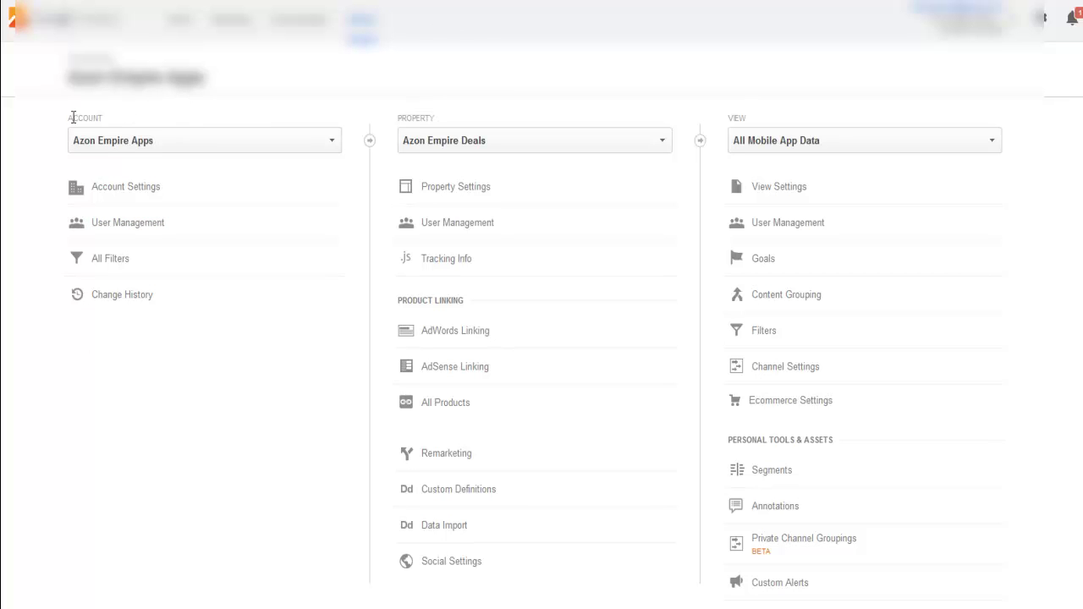
{"action": "left_click", "coordinate": [330, 144]}
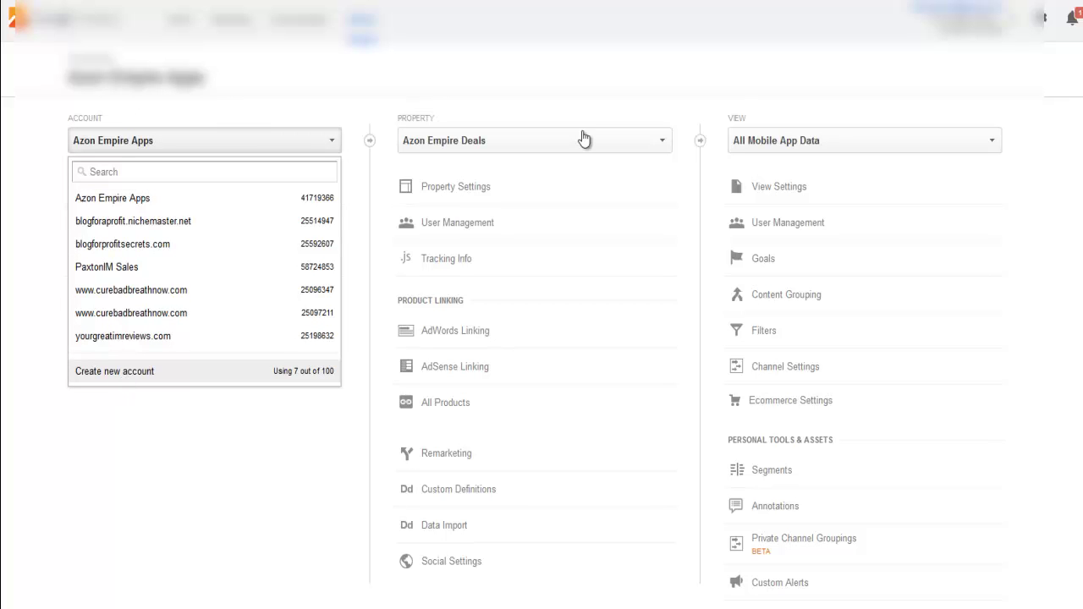
{"action": "left_click", "coordinate": [110, 373]}
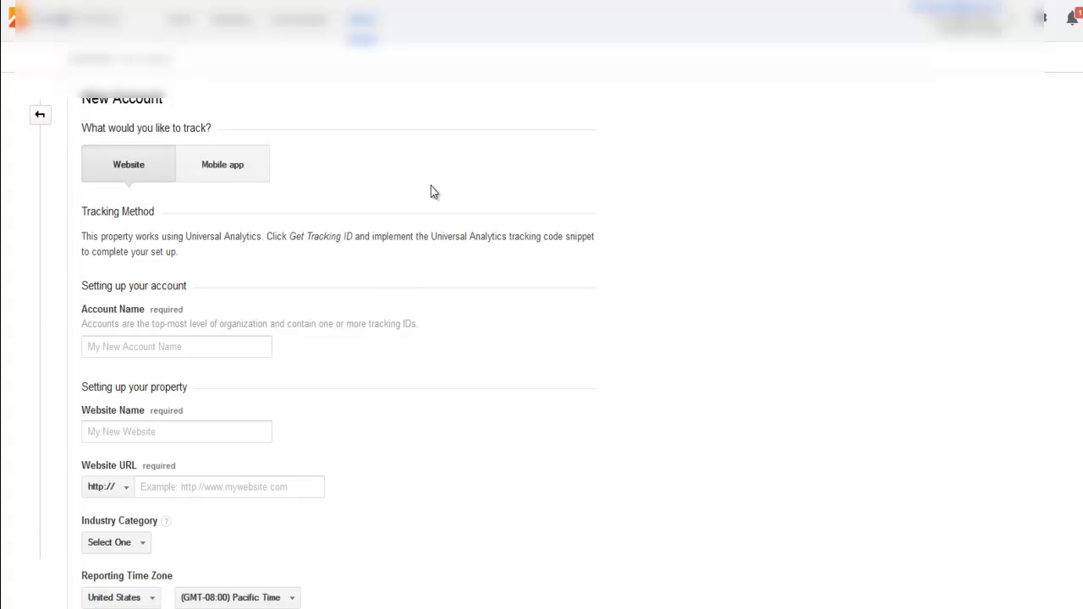
Name both the account and the website "Baby Gear Deals" and enter babygeardeals.net as the website URL
{"action": "left_click", "coordinate": [128, 350]}
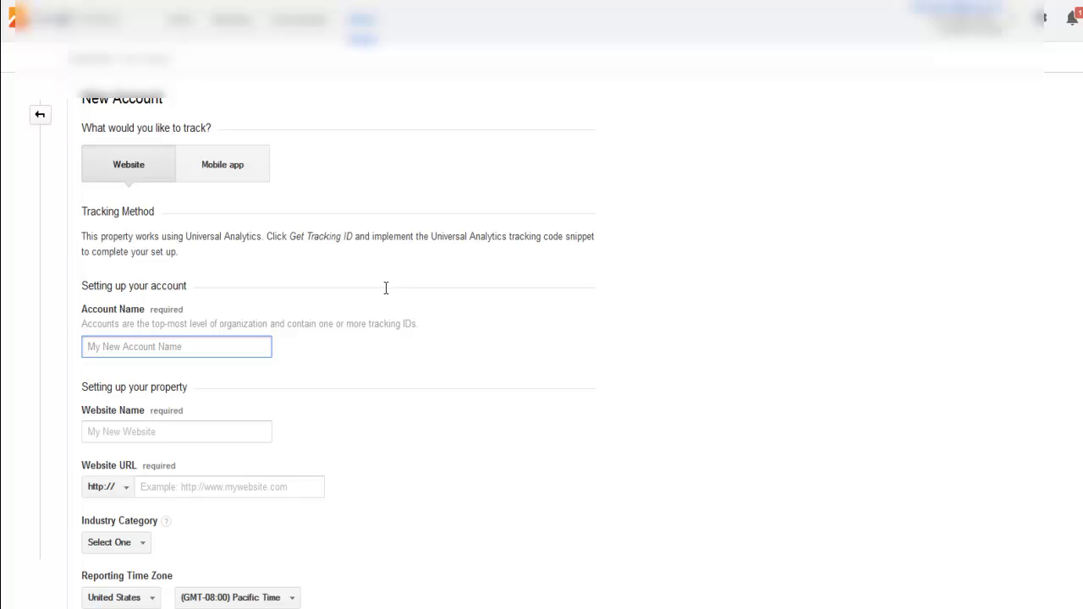
{"action": "type", "text": "Baby Gear Deals"}
{"action": "scroll", "coordinate": [385, 288], "scroll_direction": "down", "scroll_amount": 1}
{"action": "left_click", "coordinate": [118, 365]}
{"action": "type", "text": "Baby Gear Deals"}
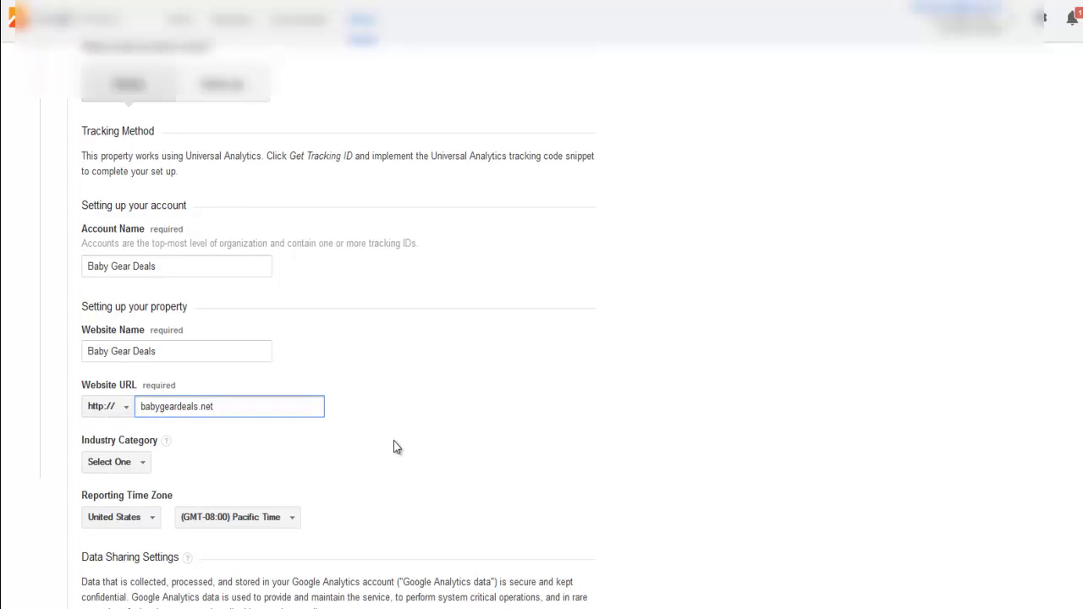
Set the property's industry category to Business and Industrial Markets
{"action": "scroll", "coordinate": [186, 426], "scroll_direction": "down", "scroll_amount": 1}
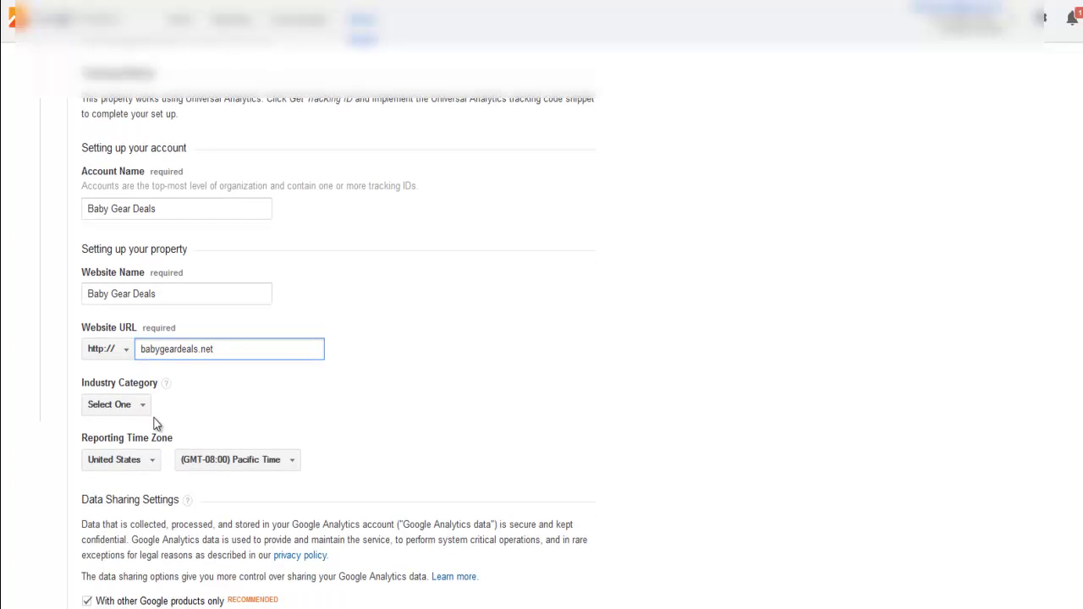
{"action": "key", "text": "Tab"}
{"action": "key", "text": "Down"}
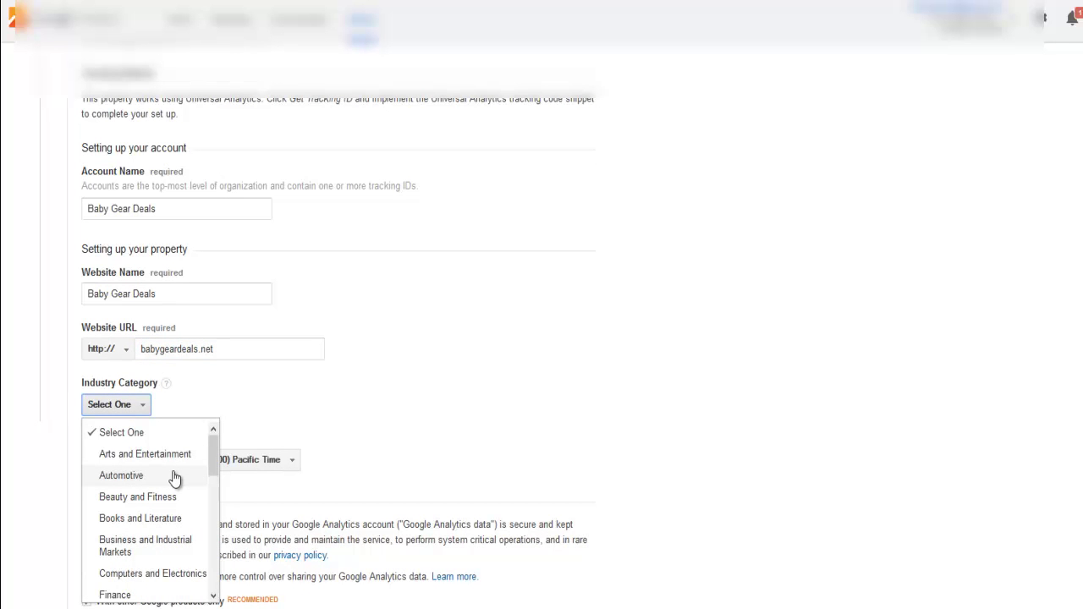
{"action": "scroll", "coordinate": [174, 476], "scroll_direction": "down", "scroll_amount": 1}
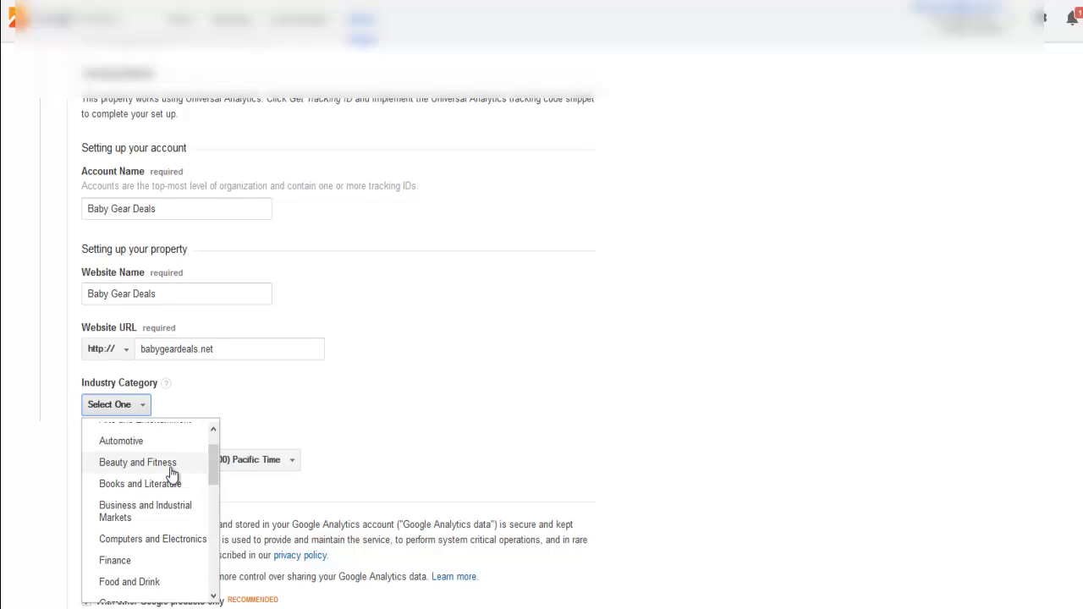
{"action": "scroll", "coordinate": [172, 474], "scroll_direction": "down", "scroll_amount": 1}
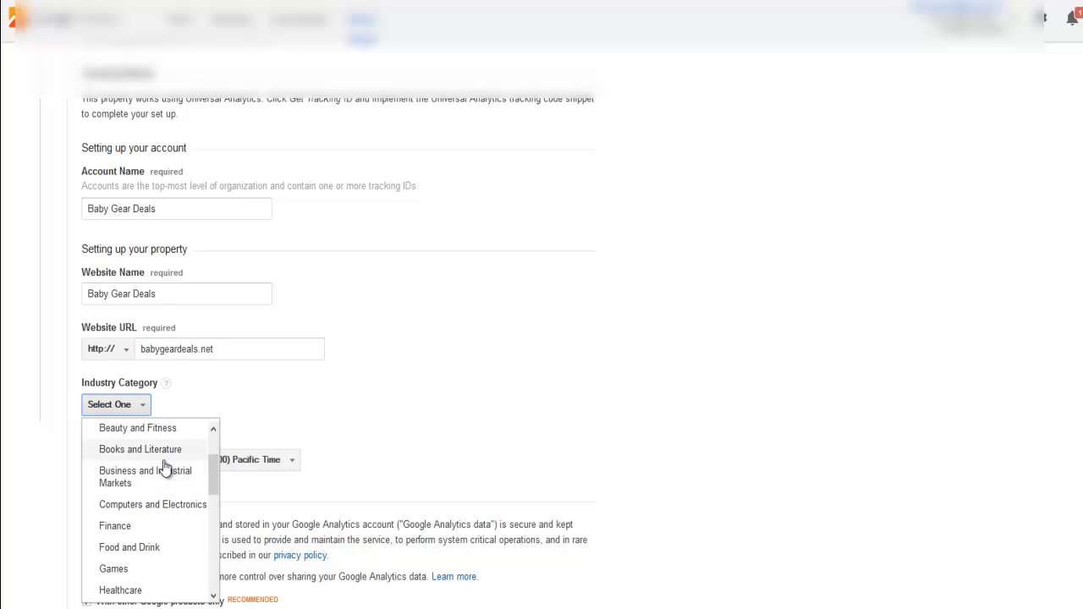
{"action": "left_click", "coordinate": [149, 475]}
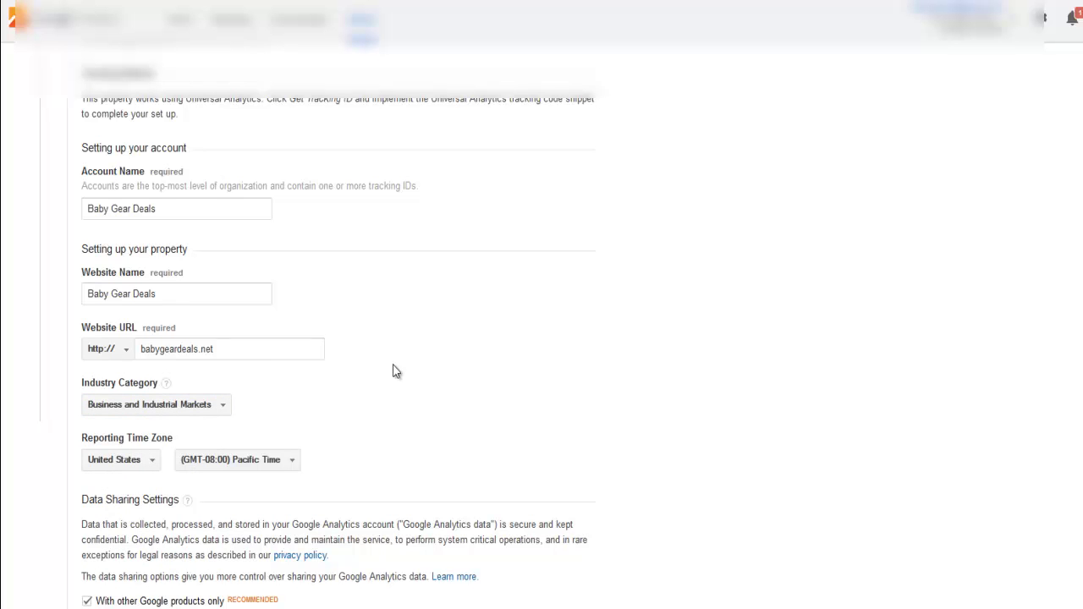
Set the reporting time zone to United States, (GMT-06:00) Central Time
{"action": "scroll", "coordinate": [338, 366], "scroll_direction": "down", "scroll_amount": 1}
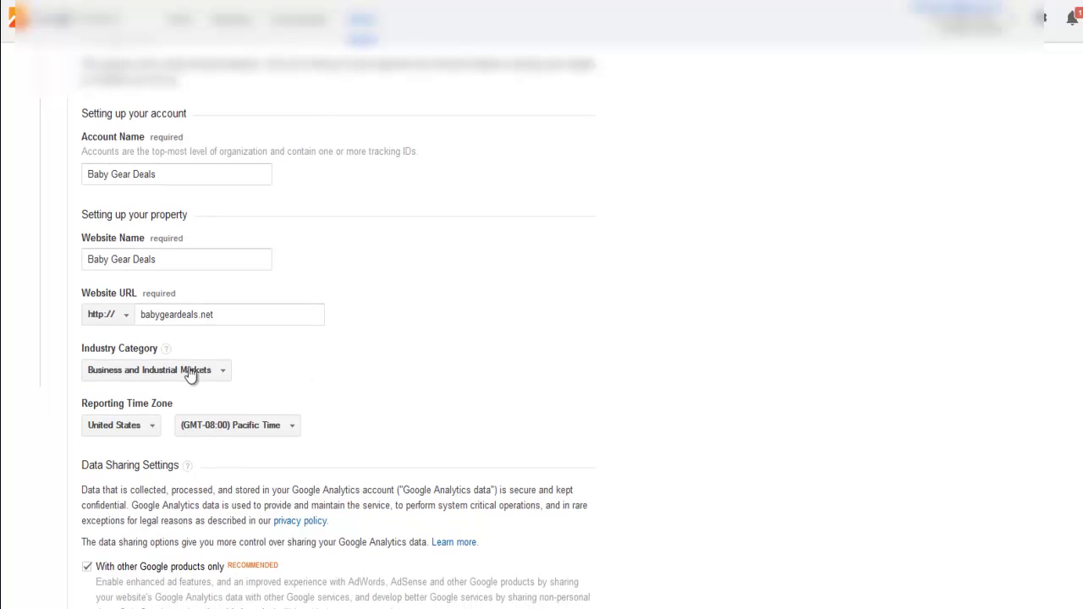
{"action": "scroll", "coordinate": [229, 446], "scroll_direction": "down", "scroll_amount": 1}
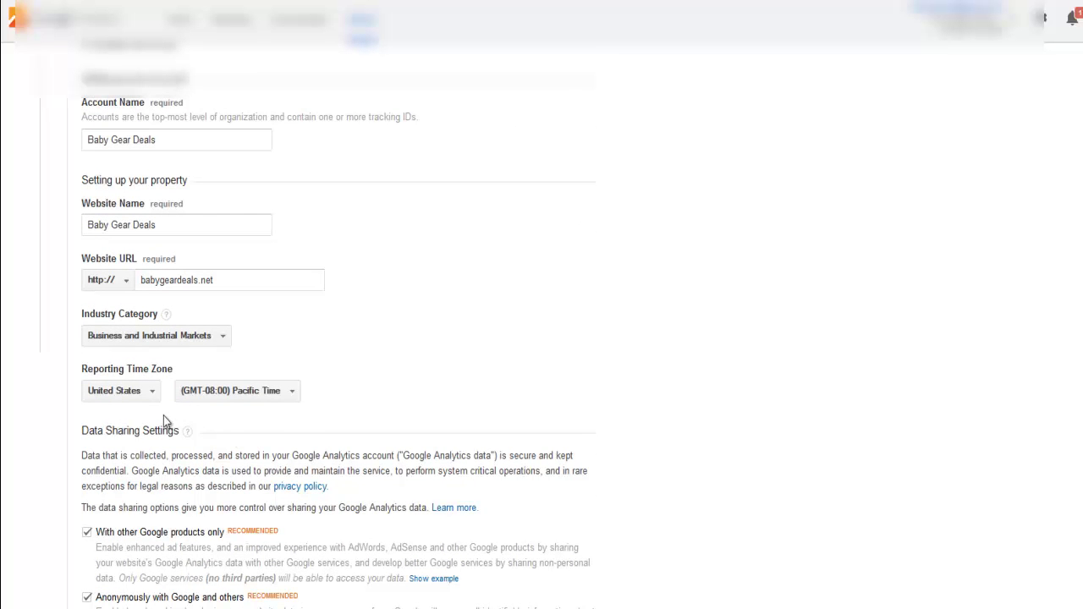
{"action": "left_click", "coordinate": [291, 398]}
{"action": "left_click", "coordinate": [347, 395]}
Request the tracking ID with all data sharing options enabled and accept the United States terms of service
{"action": "scroll", "coordinate": [449, 296], "scroll_direction": "down", "scroll_amount": 3}
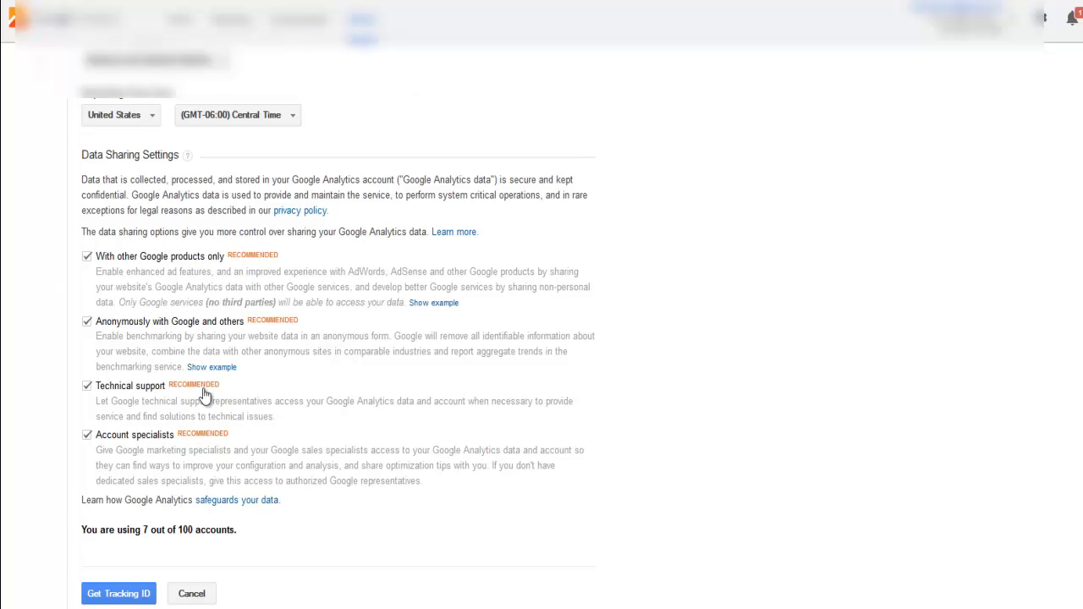
{"action": "scroll", "coordinate": [464, 421], "scroll_direction": "down", "scroll_amount": 1}
{"action": "scroll", "coordinate": [239, 309], "scroll_direction": "up", "scroll_amount": 1}
{"action": "scroll", "coordinate": [374, 367], "scroll_direction": "down", "scroll_amount": 1}
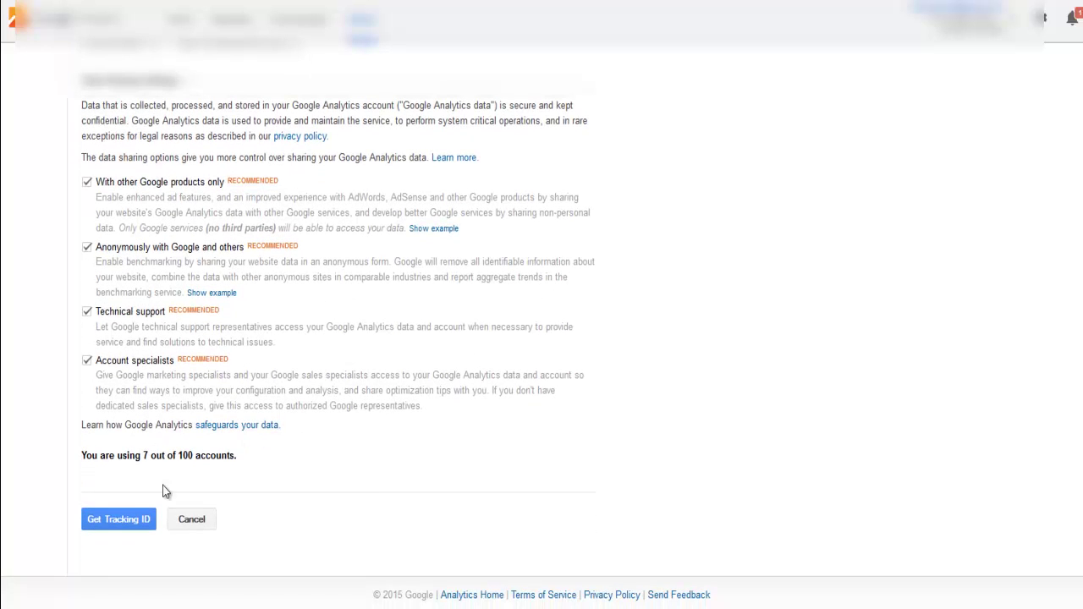
{"action": "left_click", "coordinate": [118, 526]}
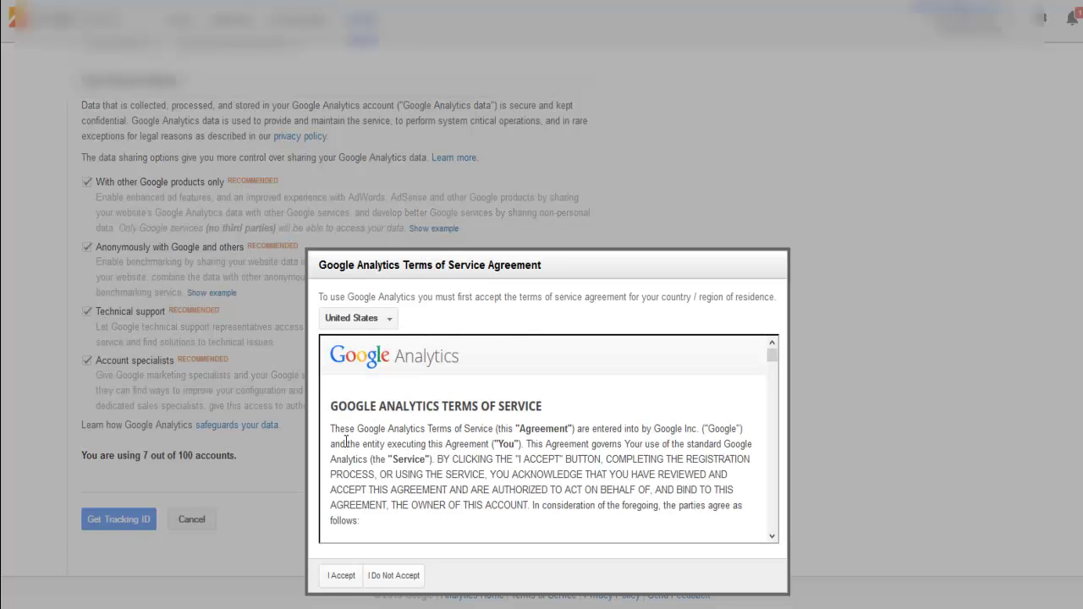
{"action": "scroll", "coordinate": [626, 423], "scroll_direction": "down", "scroll_amount": 2}
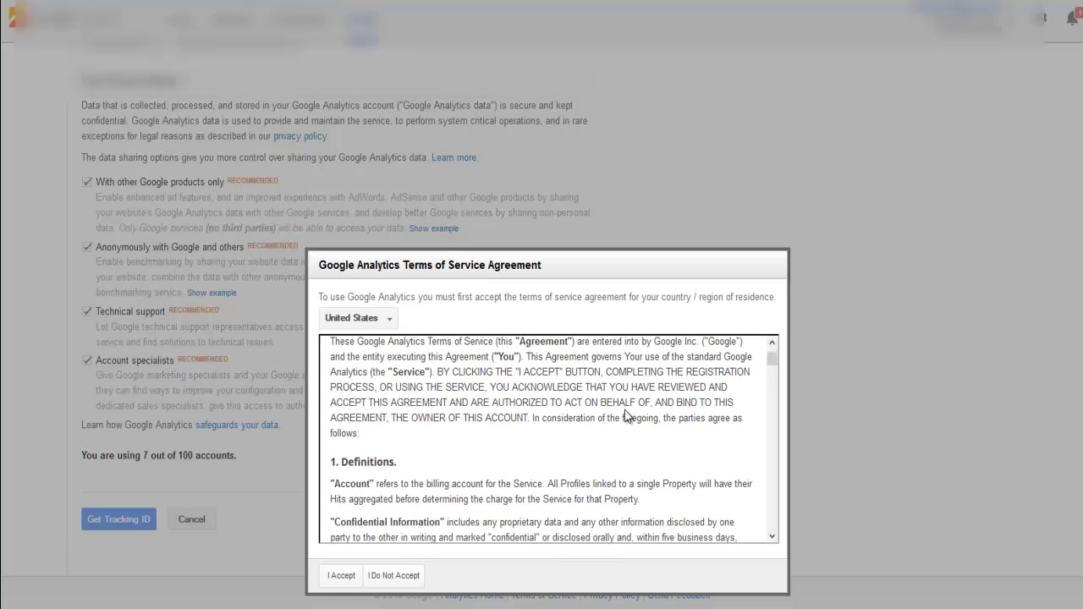
{"action": "scroll", "coordinate": [626, 416], "scroll_direction": "down", "scroll_amount": 2}
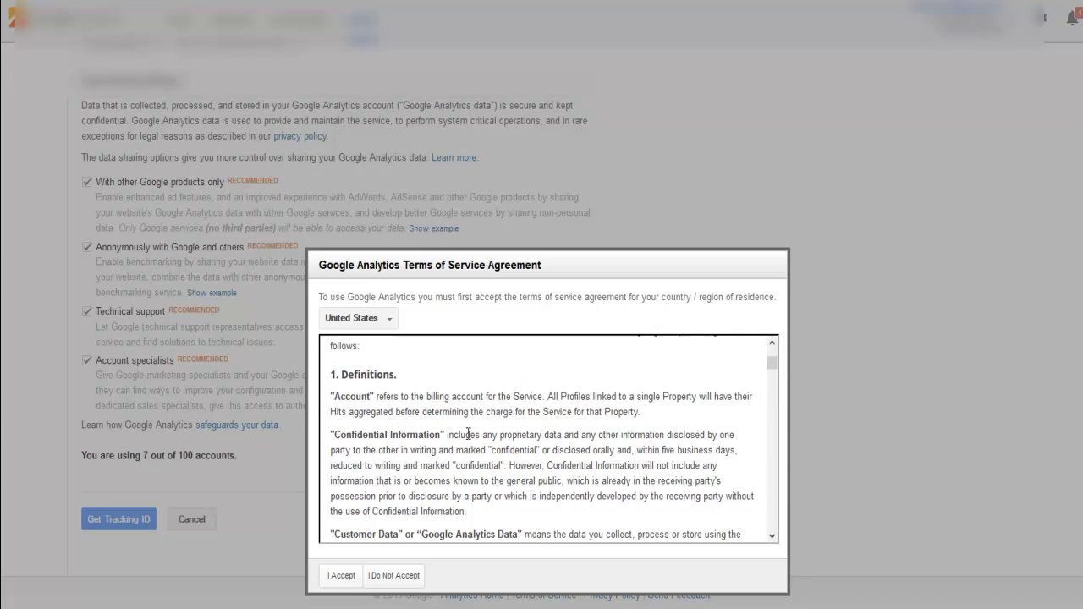
{"action": "left_click", "coordinate": [341, 575]}
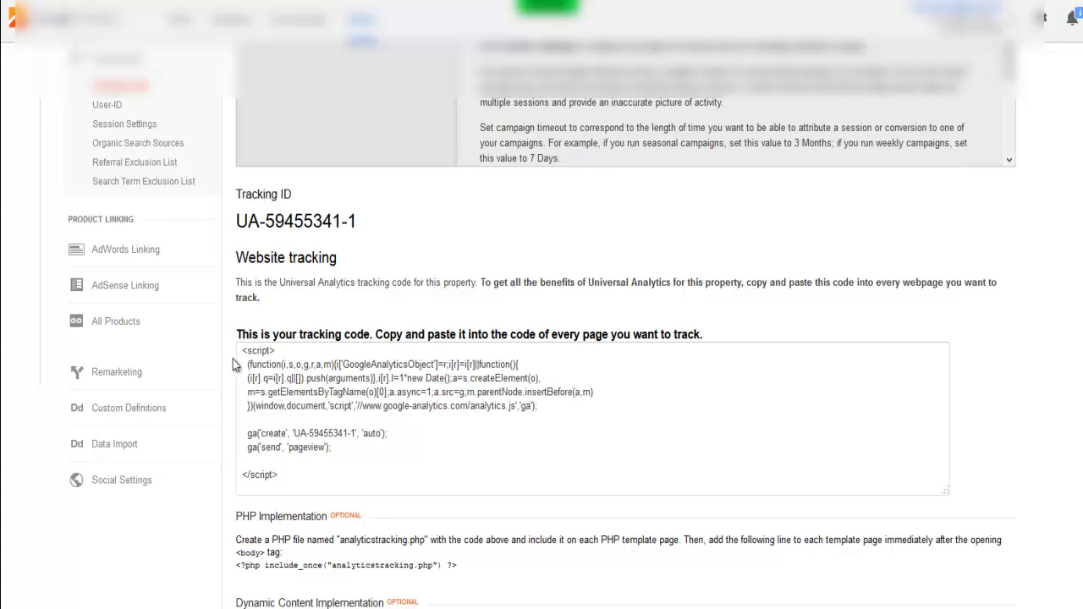
Highlight the property's tracking ID number and copy the complete website tracking script
{"action": "left_click_drag", "start_coordinate": [243, 350], "coordinate": [332, 491]}
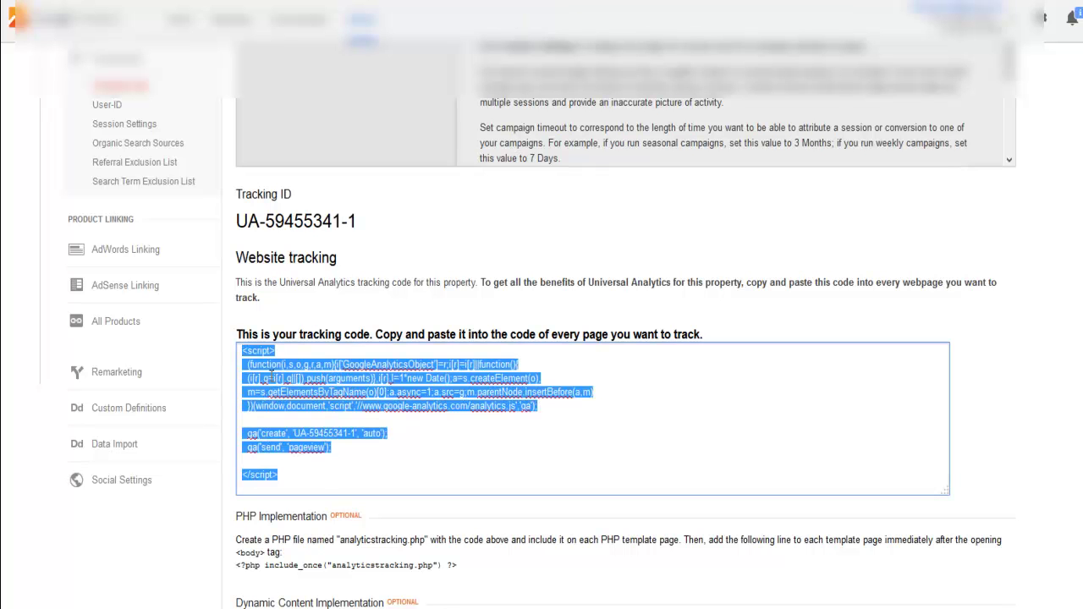
{"action": "left_click_drag", "start_coordinate": [269, 215], "coordinate": [356, 220]}
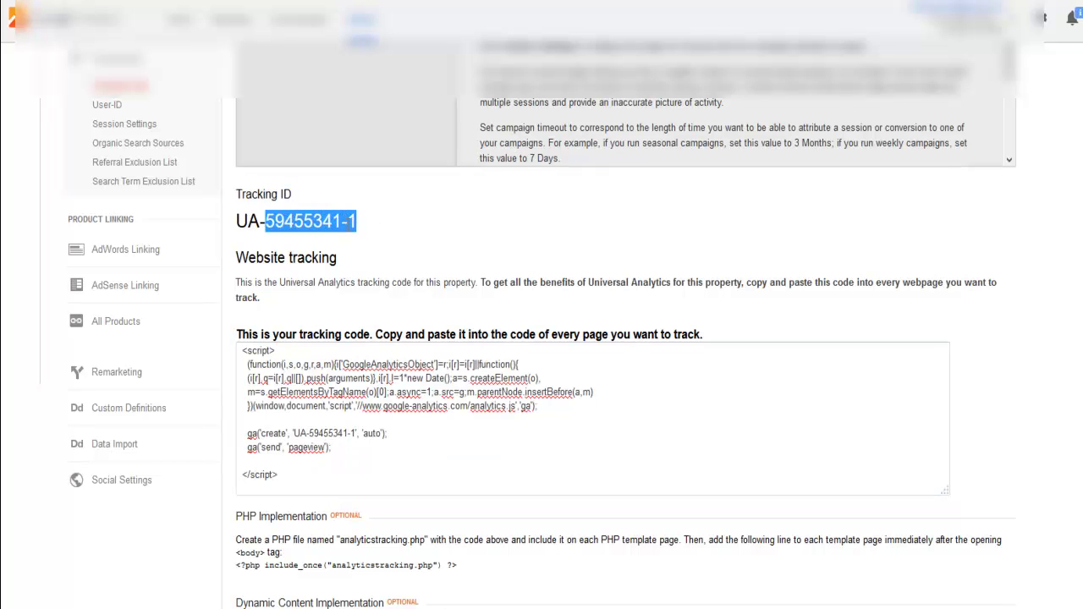
{"action": "left_click", "coordinate": [275, 232]}
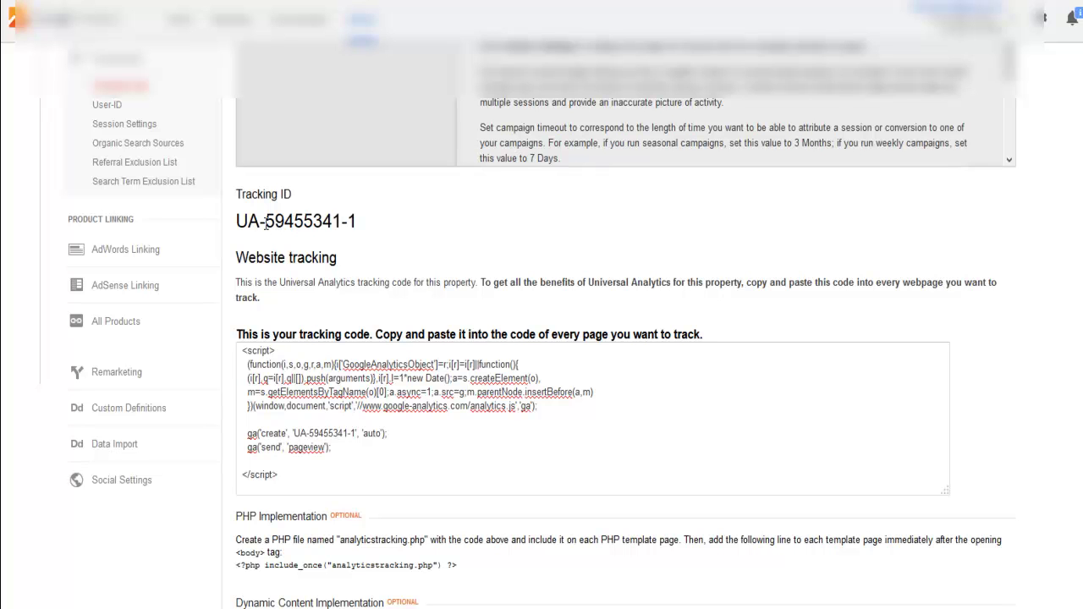
{"action": "left_click_drag", "start_coordinate": [265, 220], "coordinate": [356, 221]}
{"action": "left_click", "coordinate": [344, 219]}
{"action": "scroll", "coordinate": [457, 247], "scroll_direction": "down", "scroll_amount": 1}
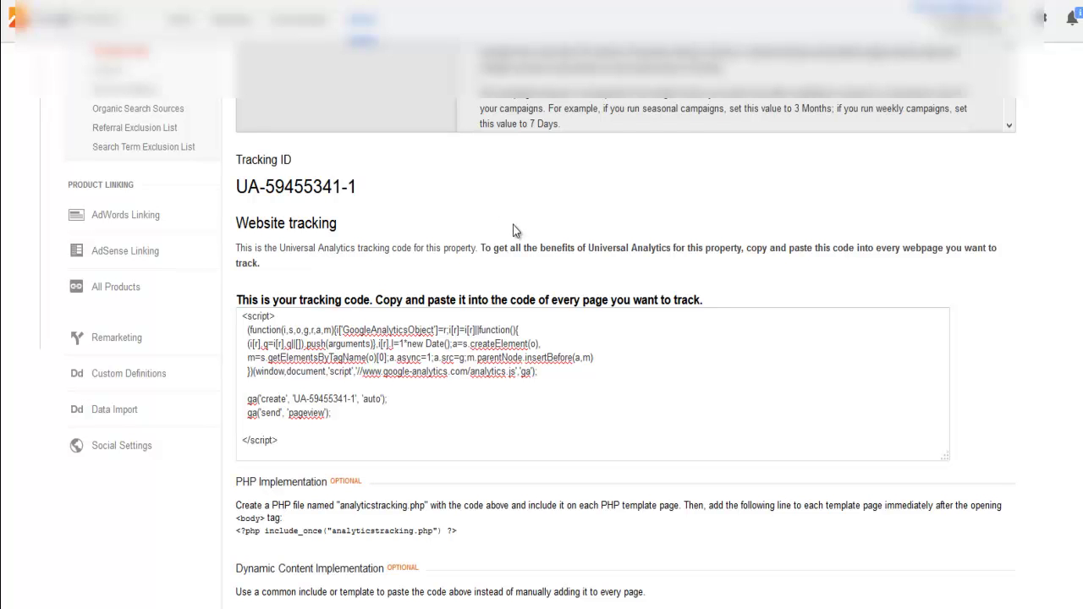
{"action": "left_click", "coordinate": [278, 362]}
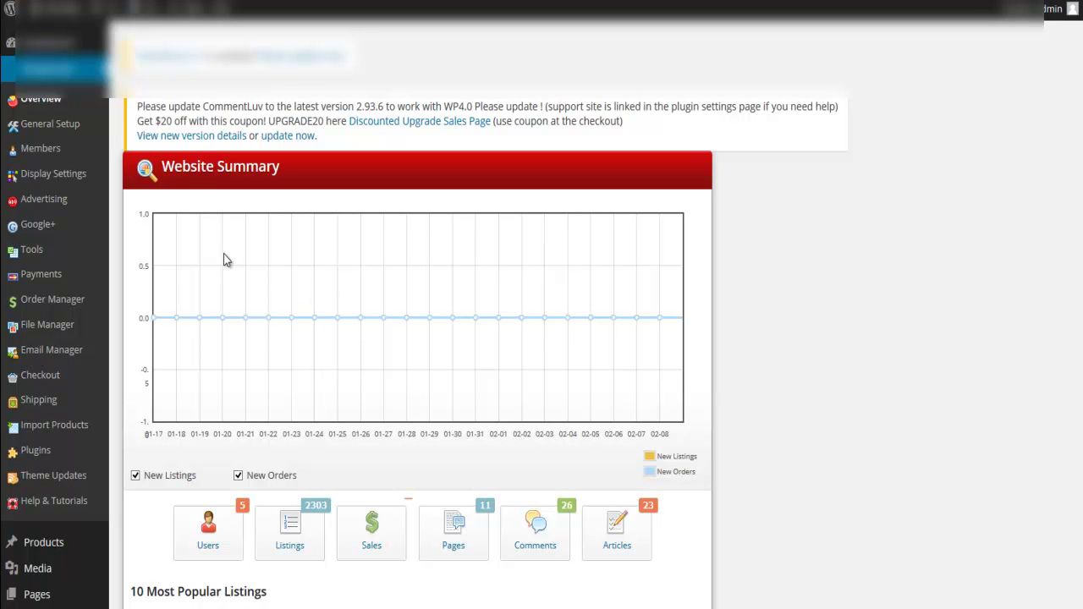
In the site's WordPress admin, paste the tracking script as the Google Analytics code in the Google+ settings and save the changes
{"action": "left_click", "coordinate": [34, 231]}
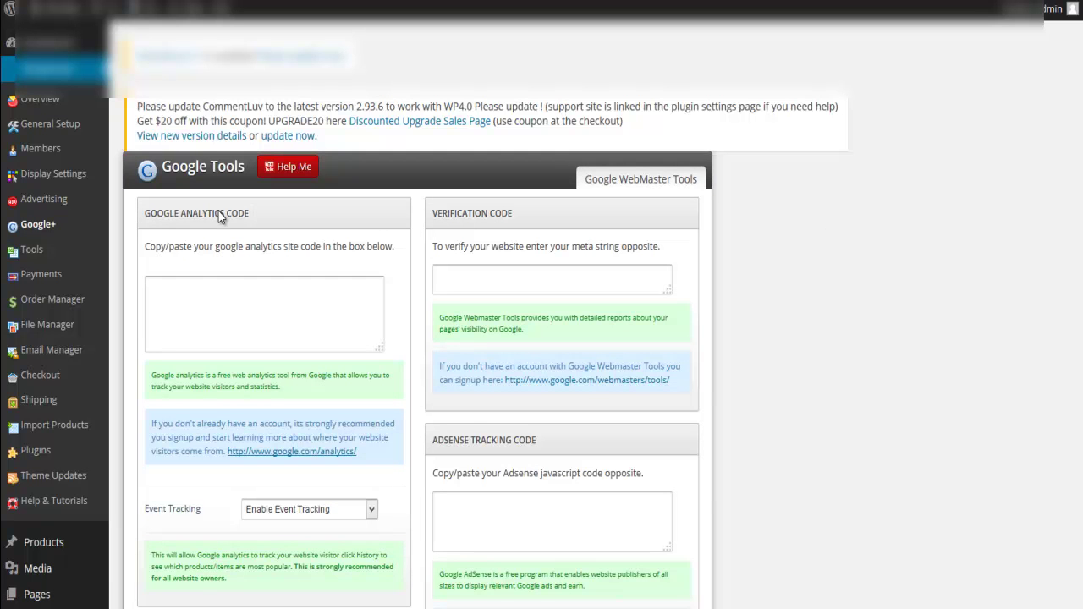
{"action": "left_click", "coordinate": [204, 286]}
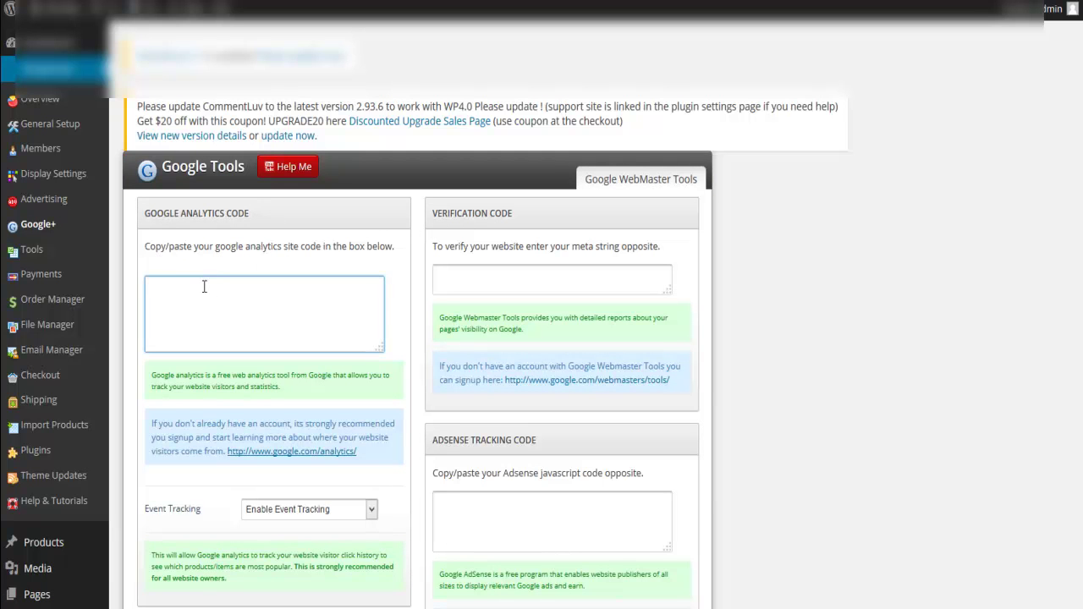
{"action": "key", "text": "ctrl+v"}
{"action": "scroll", "coordinate": [221, 470], "scroll_direction": "down", "scroll_amount": 2}
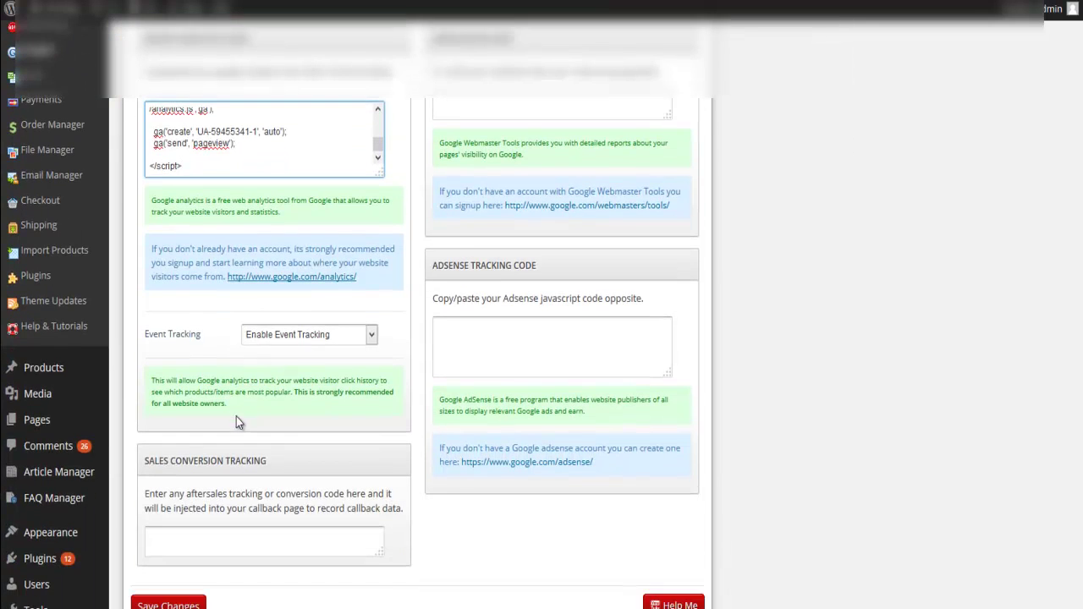
{"action": "scroll", "coordinate": [315, 461], "scroll_direction": "down", "scroll_amount": 1}
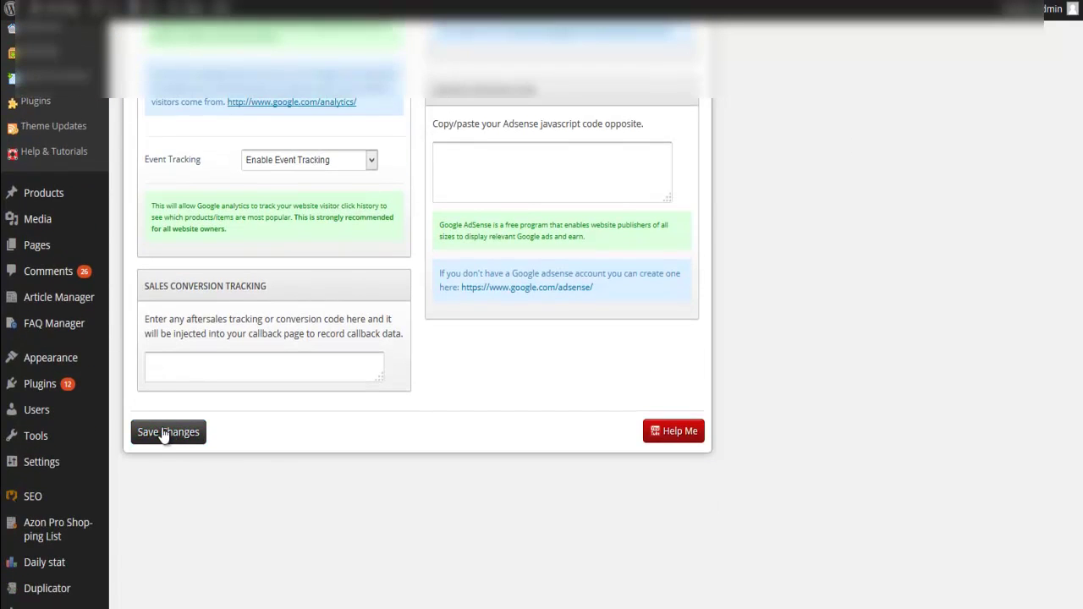
{"action": "left_click", "coordinate": [165, 433]}
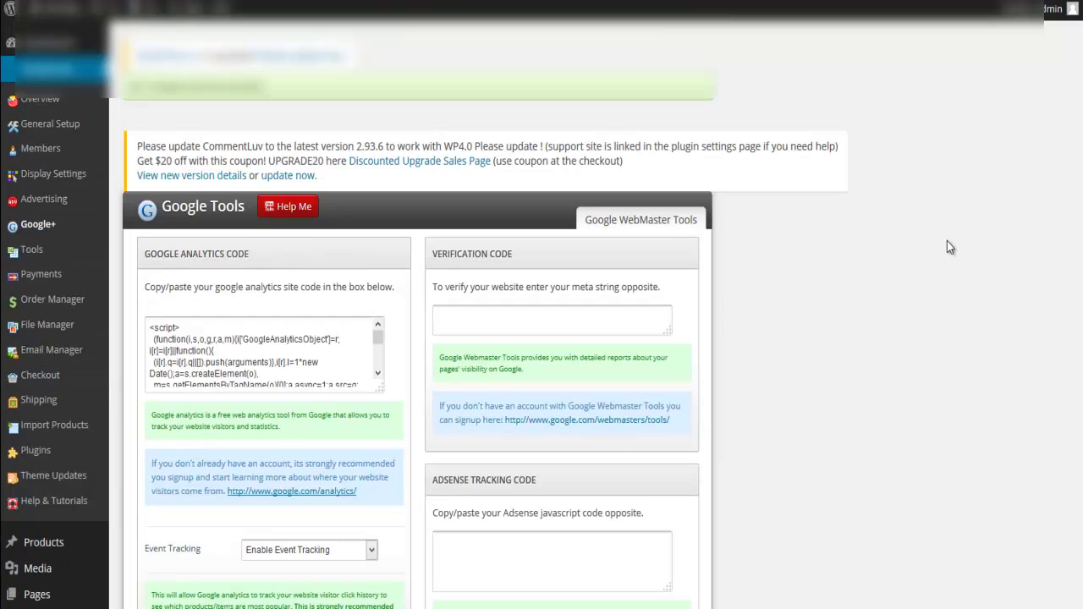
Review the saved Google Tools page, checking the analytics code, event tracking and sales conversion tracking sections
{"action": "scroll", "coordinate": [302, 302], "scroll_direction": "down", "scroll_amount": 2}
{"action": "scroll", "coordinate": [302, 302], "scroll_direction": "down", "scroll_amount": 3}
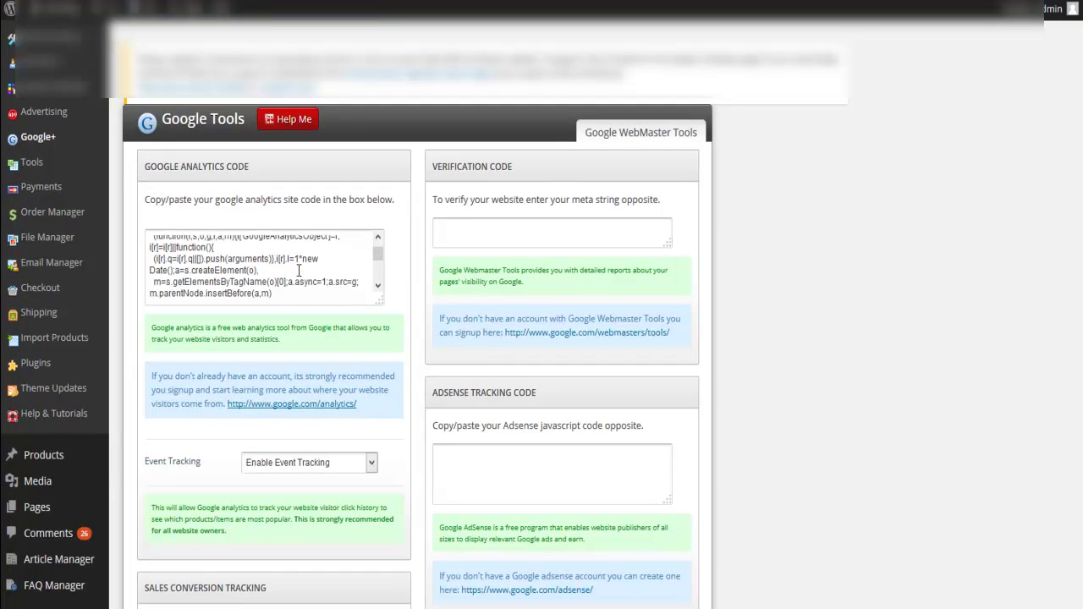
{"action": "scroll", "coordinate": [226, 344], "scroll_direction": "down", "scroll_amount": 2}
{"action": "scroll", "coordinate": [222, 348], "scroll_direction": "up", "scroll_amount": 2}
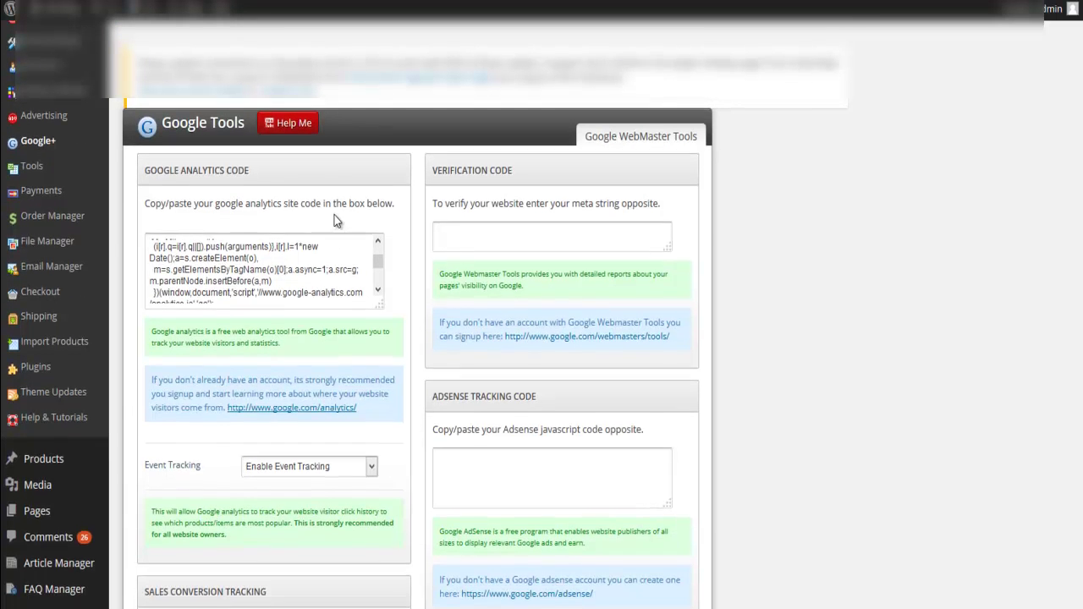
{"action": "scroll", "coordinate": [338, 220], "scroll_direction": "up", "scroll_amount": 2}
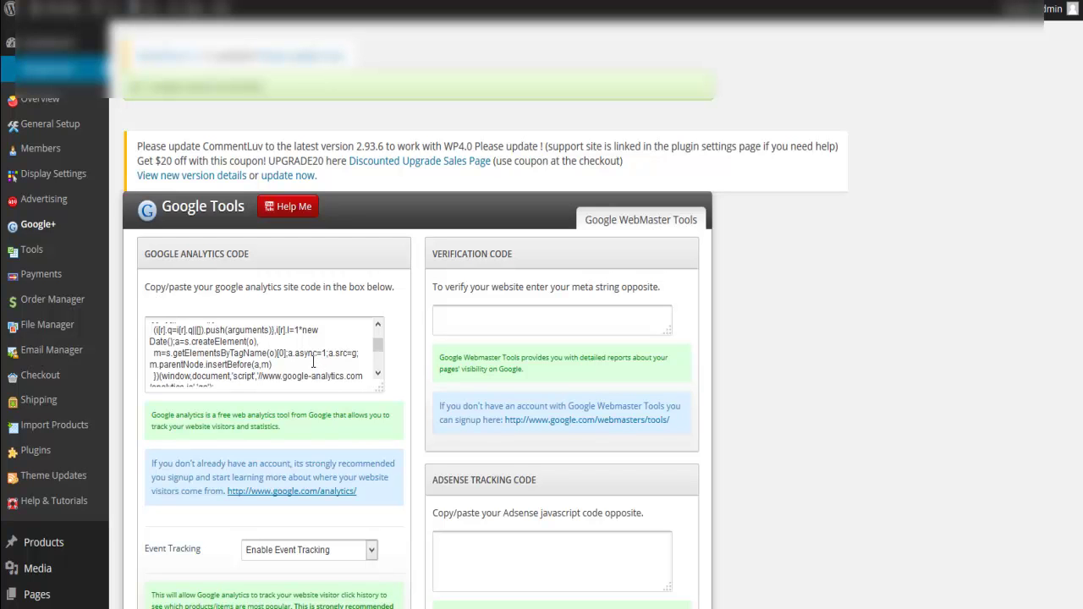
{"action": "scroll", "coordinate": [418, 275], "scroll_direction": "down", "scroll_amount": 1}
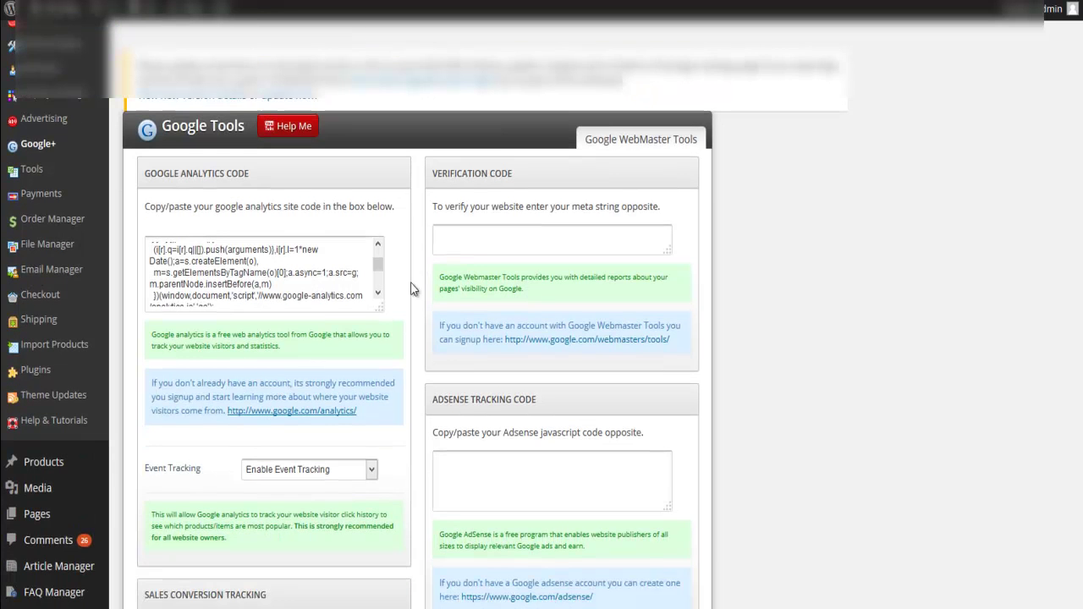
{"action": "scroll", "coordinate": [176, 435], "scroll_direction": "down", "scroll_amount": 2}
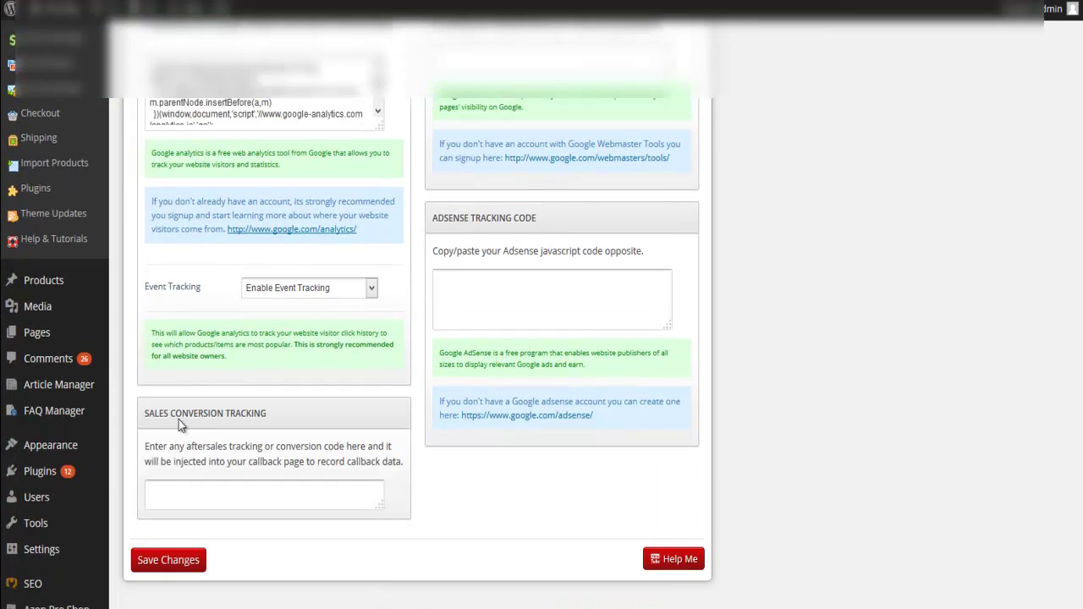
{"action": "scroll", "coordinate": [199, 338], "scroll_direction": "up", "scroll_amount": 1}
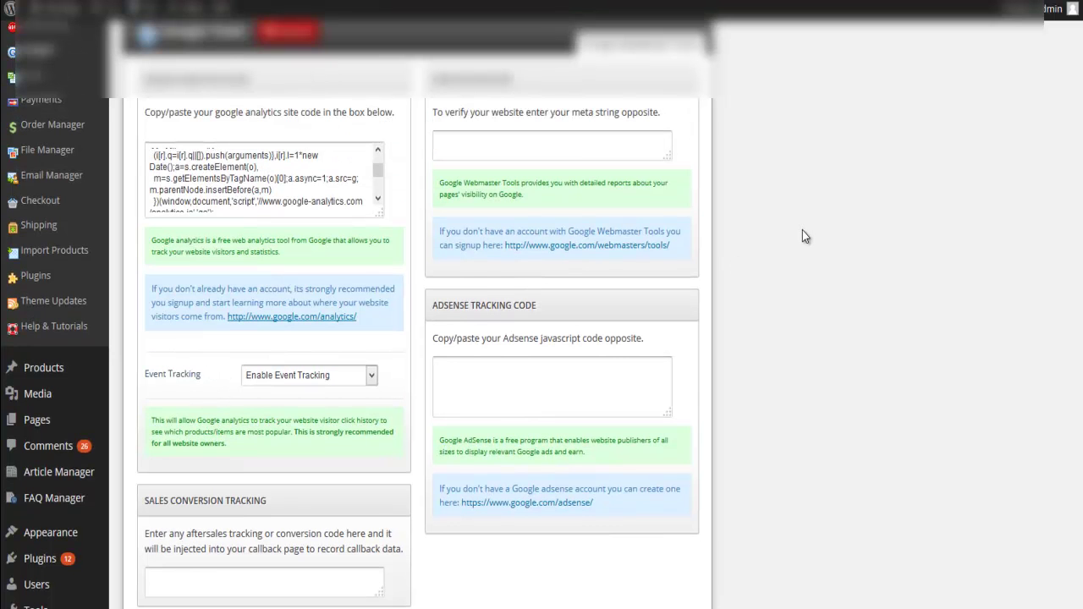
Search the WordPress plugin directory for "headers and footers" to find plugins to add
{"action": "scroll", "coordinate": [797, 230], "scroll_direction": "up", "scroll_amount": 1}
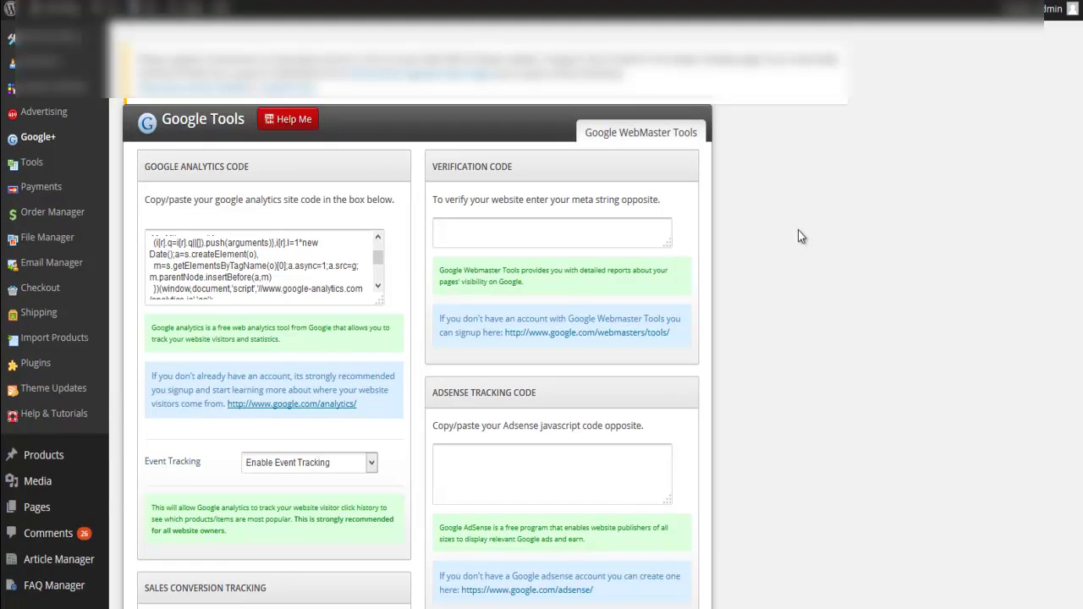
{"action": "scroll", "coordinate": [798, 234], "scroll_direction": "down", "scroll_amount": 1}
{"action": "scroll", "coordinate": [249, 419], "scroll_direction": "down", "scroll_amount": 1}
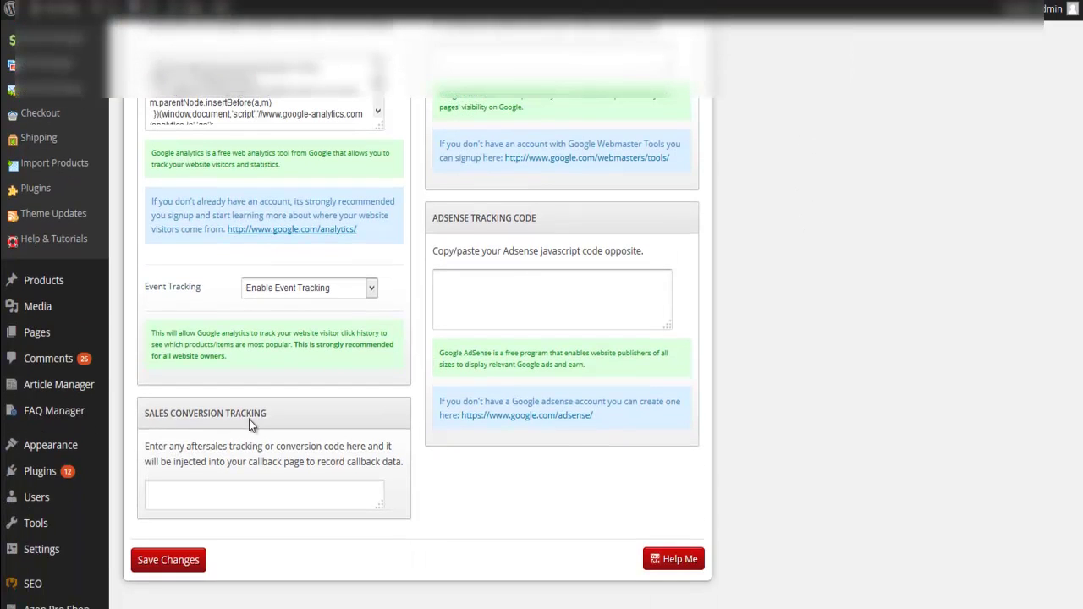
{"action": "mouse_move", "coordinate": [51, 474]}
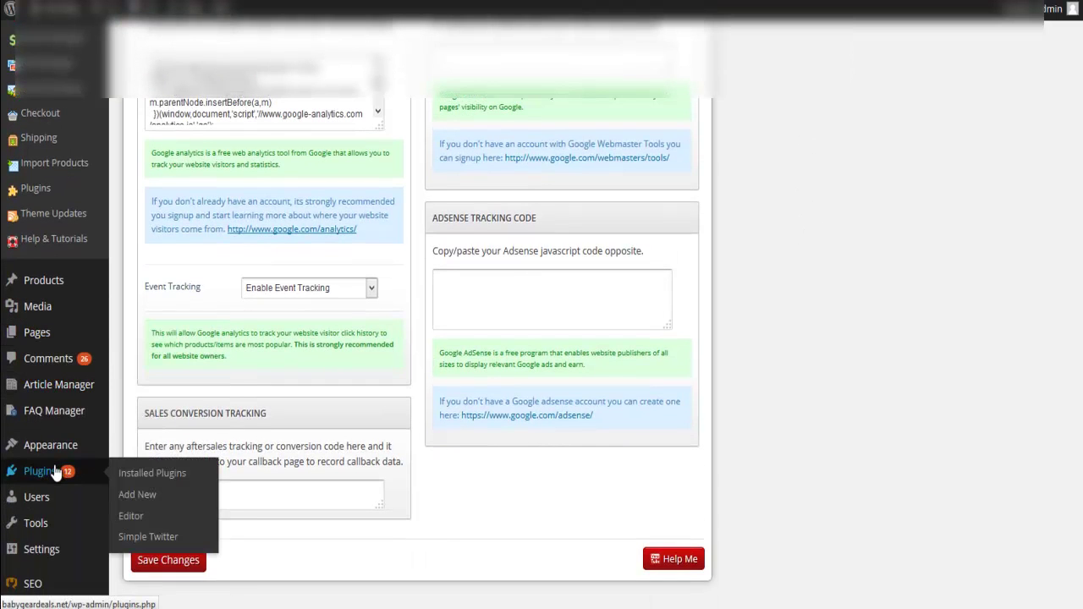
{"action": "left_click", "coordinate": [137, 496]}
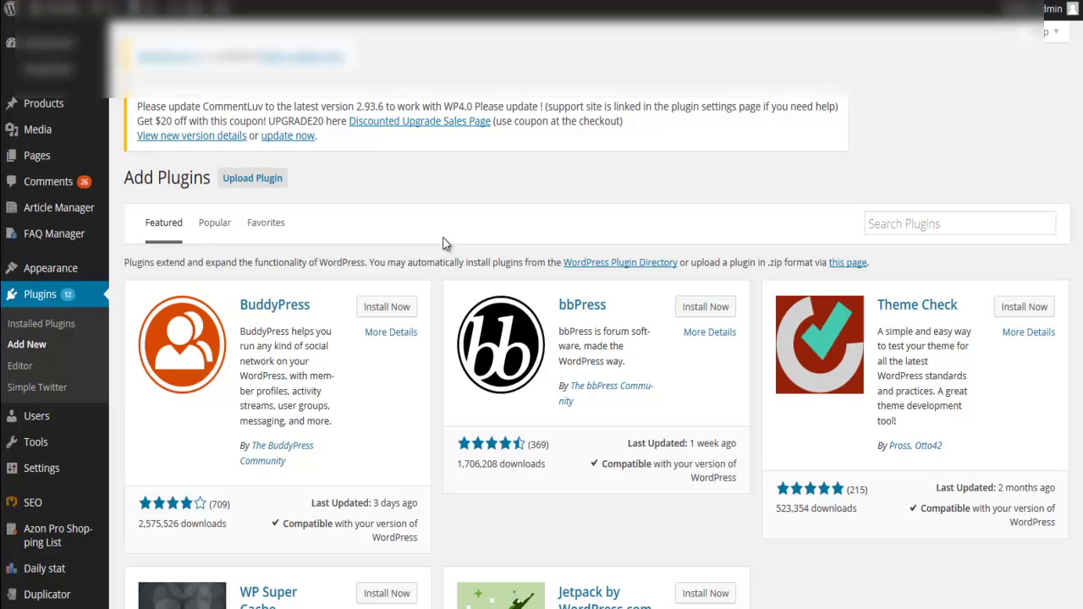
{"action": "left_click", "coordinate": [894, 221]}
{"action": "type", "text": "heade"}
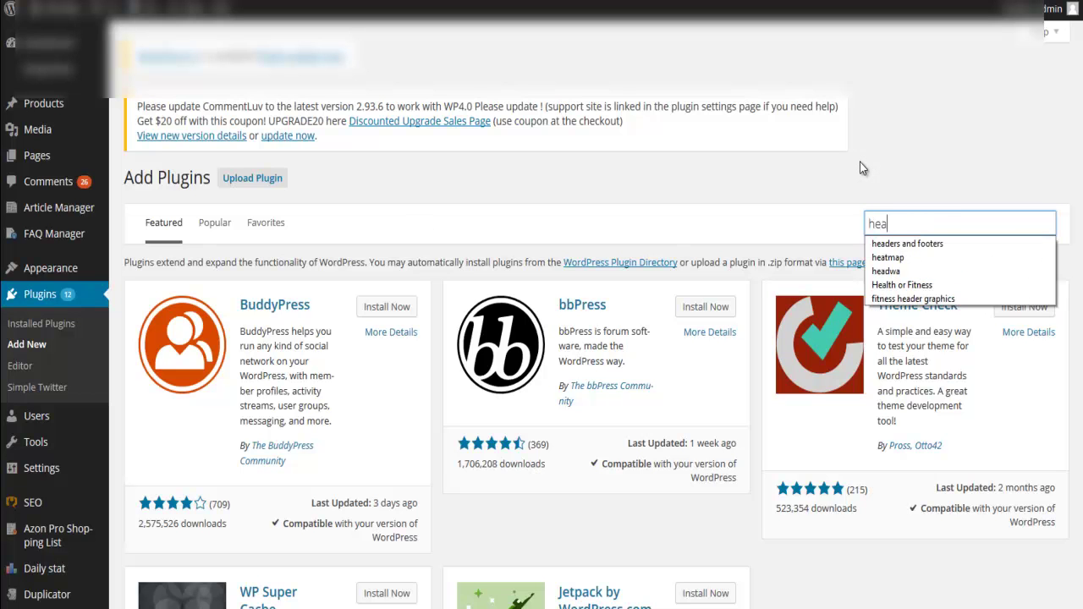
{"action": "left_click", "coordinate": [906, 243]}
{"action": "key", "text": "Return"}
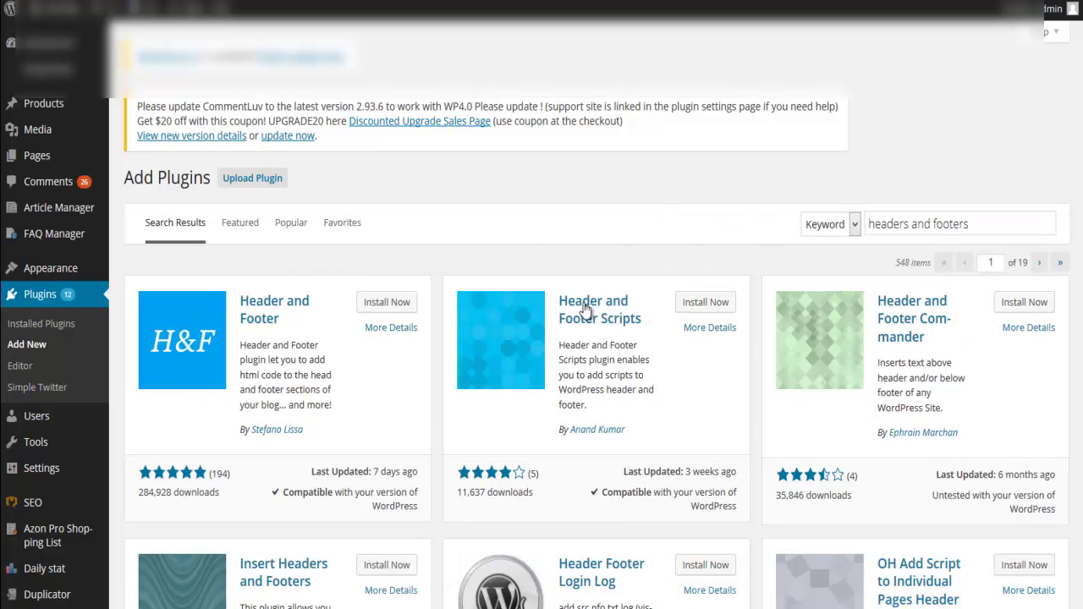
Install the Header and Footer Scripts plugin and activate it
{"action": "left_click", "coordinate": [702, 303]}
{"action": "left_click", "coordinate": [545, 247]}
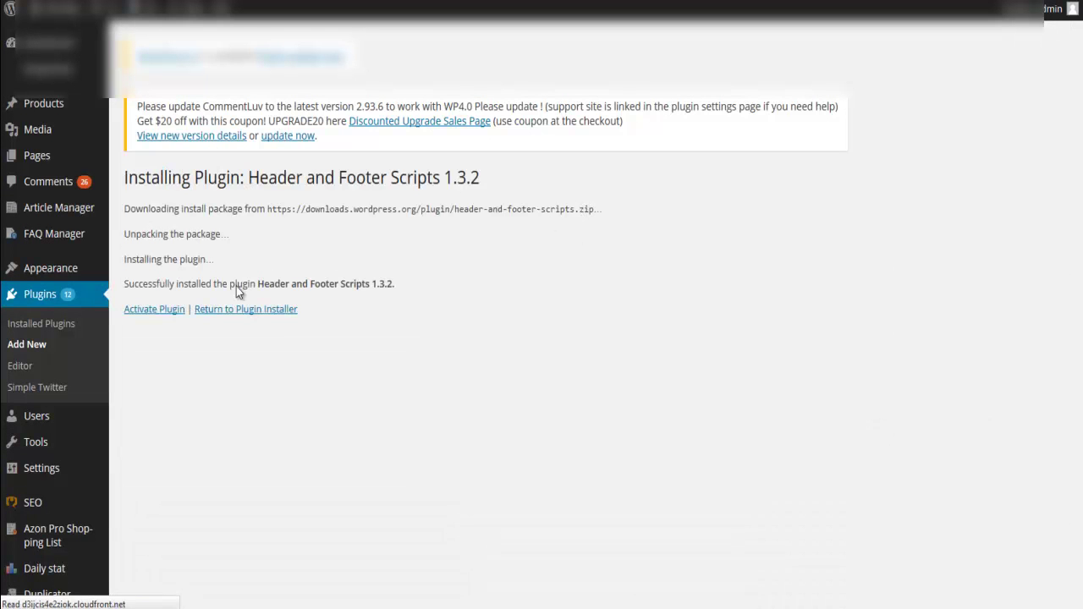
{"action": "left_click", "coordinate": [155, 310]}
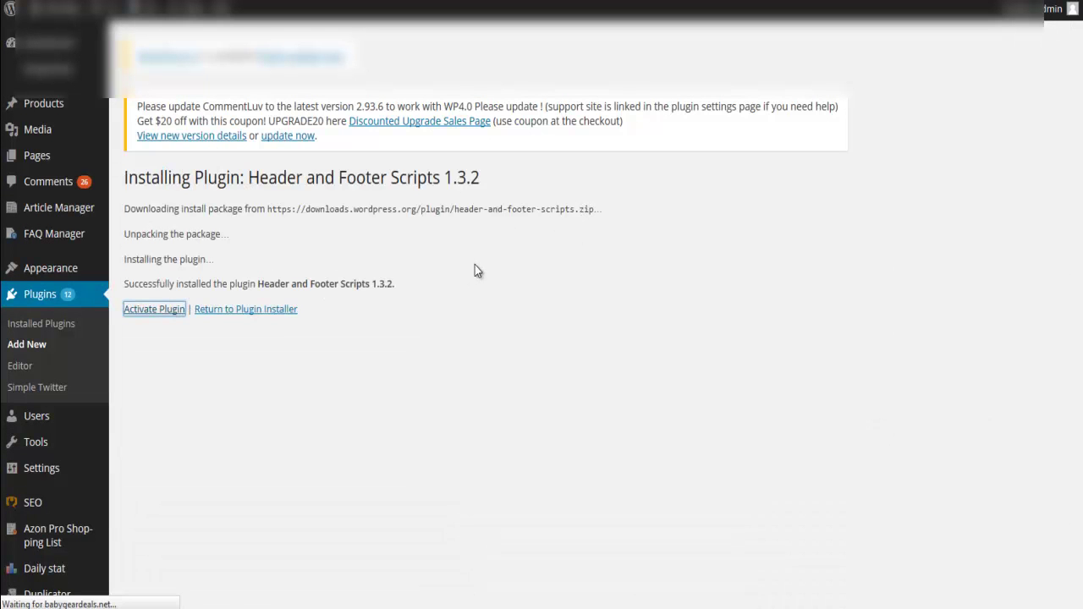
{"action": "scroll", "coordinate": [440, 288], "scroll_direction": "down", "scroll_amount": 2}
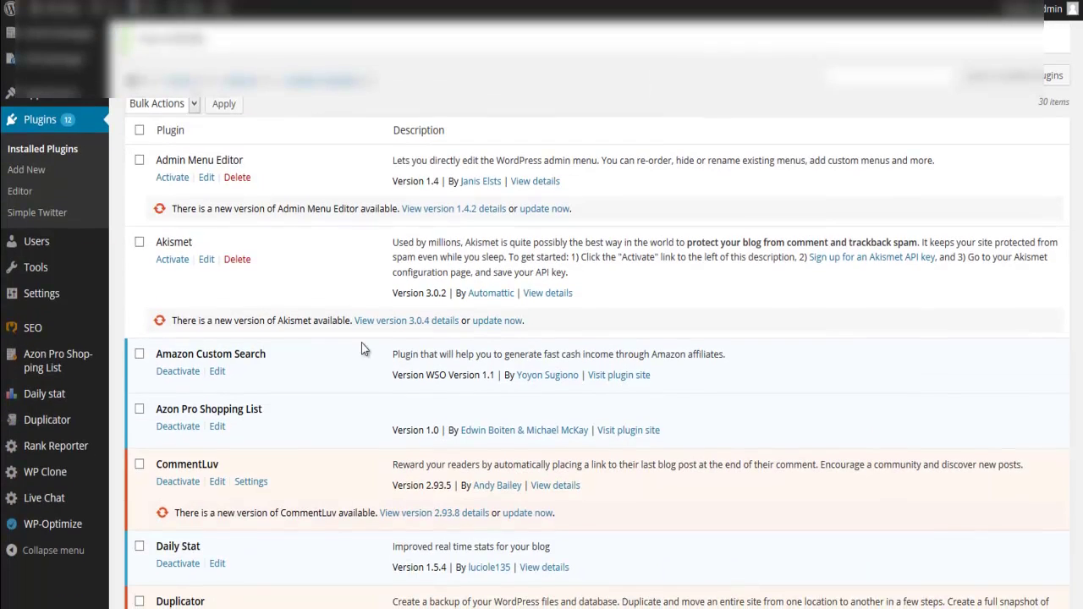
Open the Header and Footer Scripts settings and paste the copied tracking script into the header scripts box
{"action": "mouse_move", "coordinate": [37, 292]}
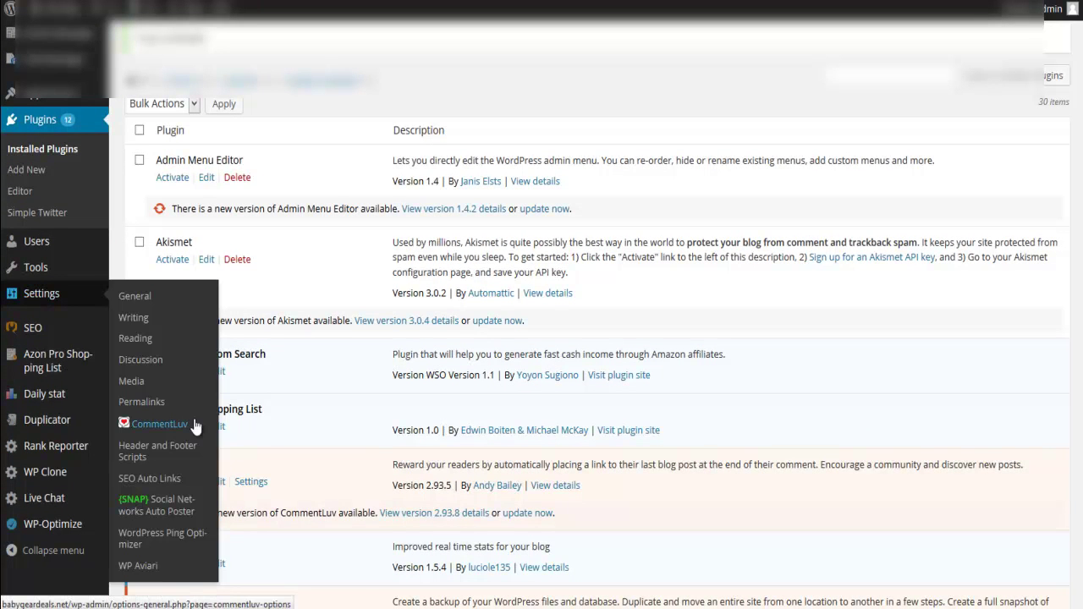
{"action": "left_click", "coordinate": [132, 455]}
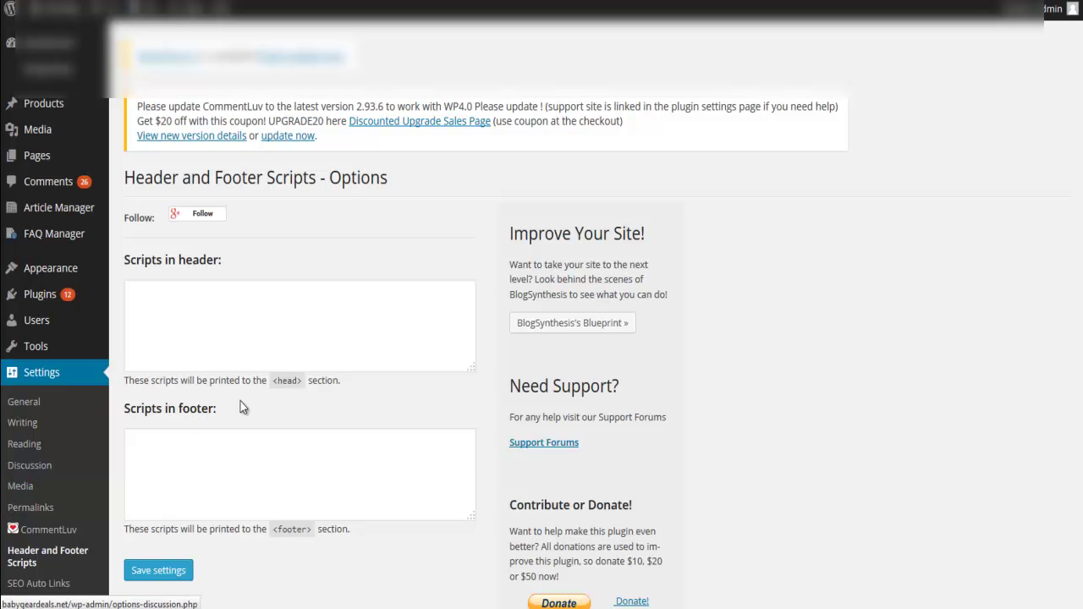
{"action": "left_click", "coordinate": [194, 310]}
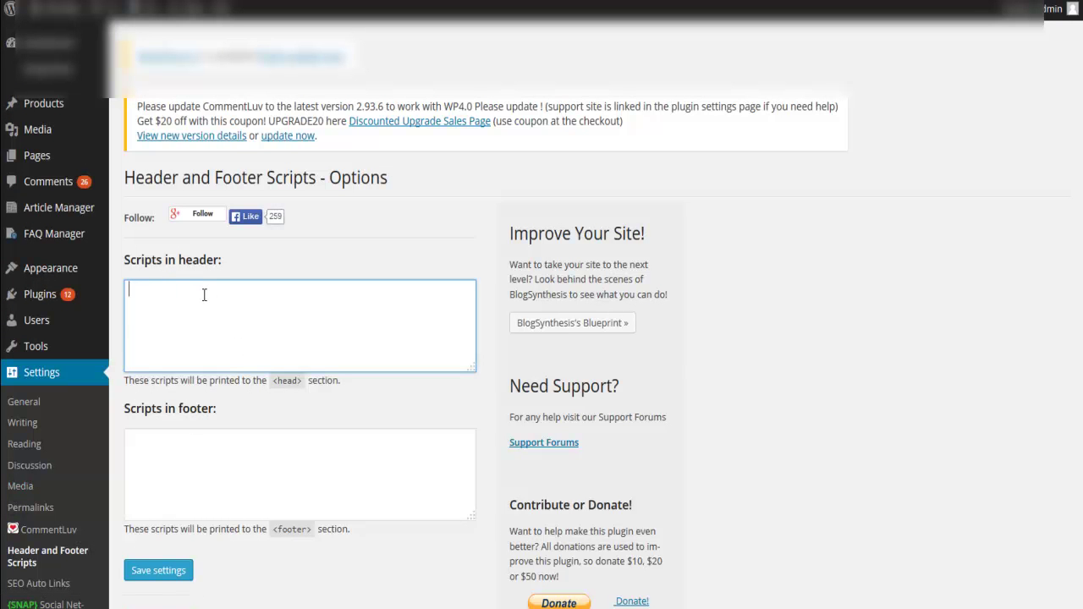
{"action": "right_click", "coordinate": [204, 294]}
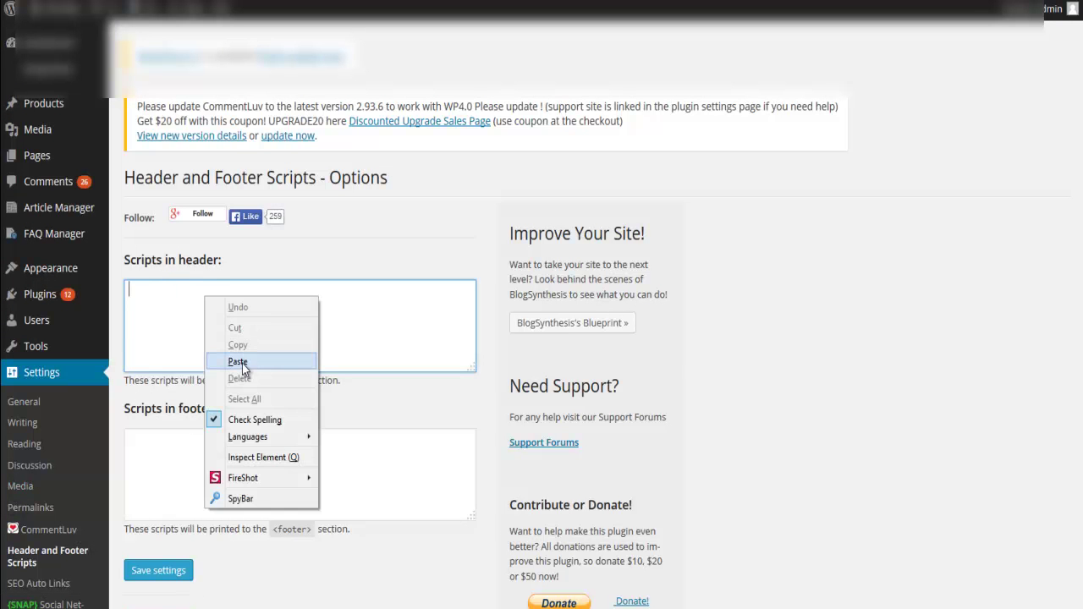
{"action": "left_click", "coordinate": [233, 351]}
Switch to Google Analytics and open the Session Settings under the Baby Gear Deals property's tracking info
{"action": "scroll", "coordinate": [251, 336], "scroll_direction": "up", "scroll_amount": 5}
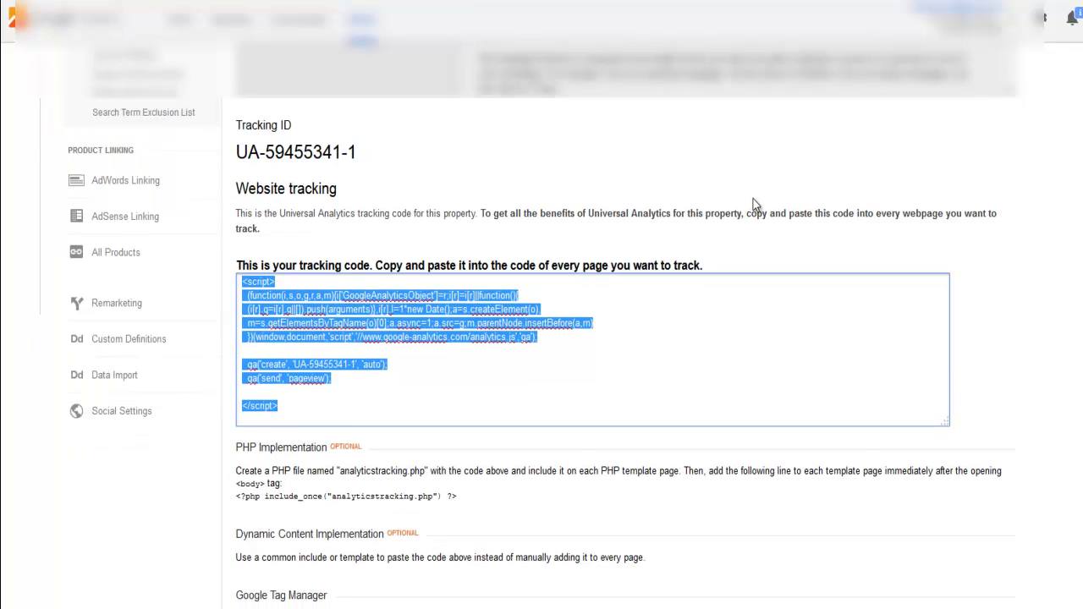
{"action": "scroll", "coordinate": [753, 201], "scroll_direction": "up", "scroll_amount": 3}
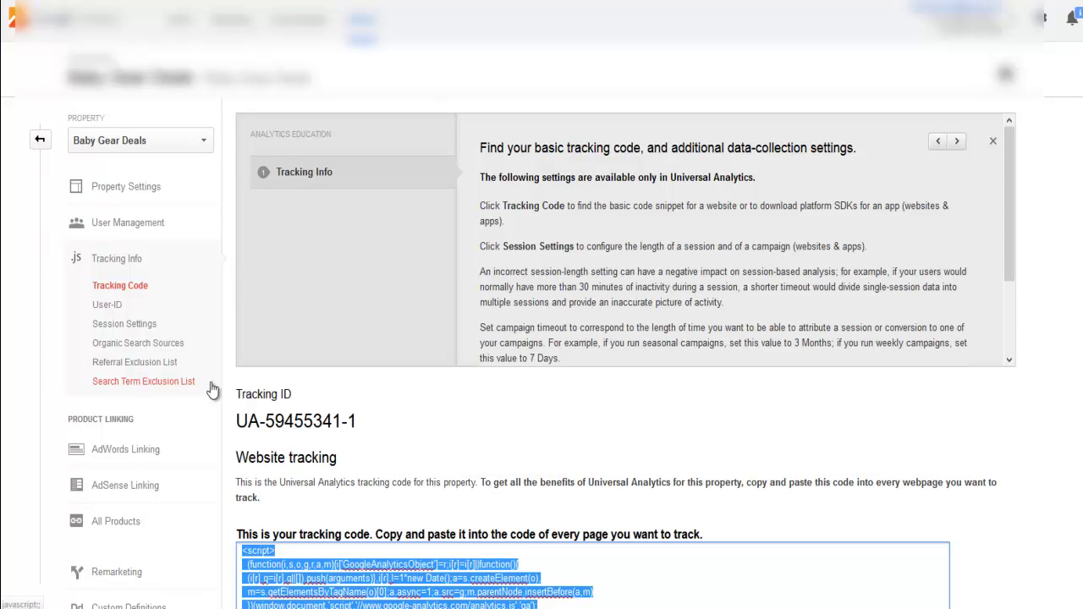
{"action": "scroll", "coordinate": [241, 380], "scroll_direction": "down", "scroll_amount": 3}
{"action": "scroll", "coordinate": [210, 336], "scroll_direction": "up", "scroll_amount": 1}
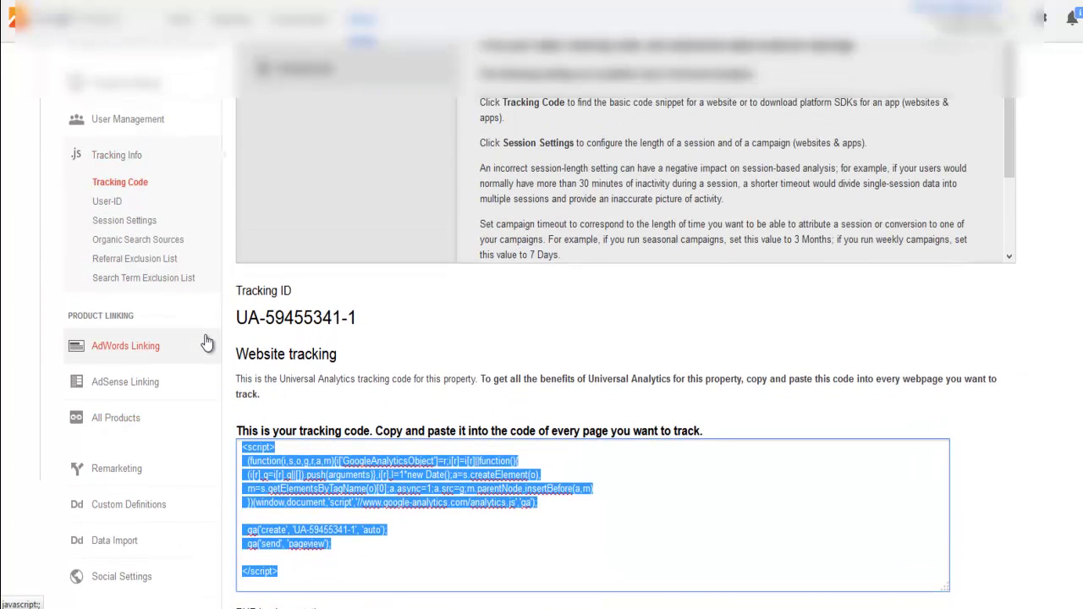
{"action": "left_click", "coordinate": [150, 222]}
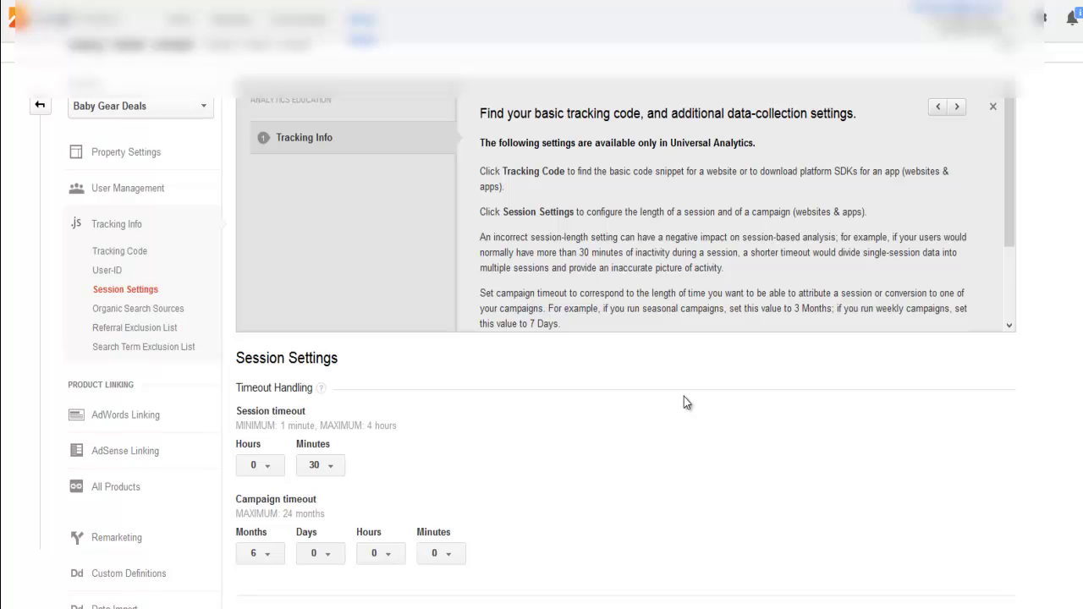
{"action": "scroll", "coordinate": [619, 431], "scroll_direction": "down", "scroll_amount": 1}
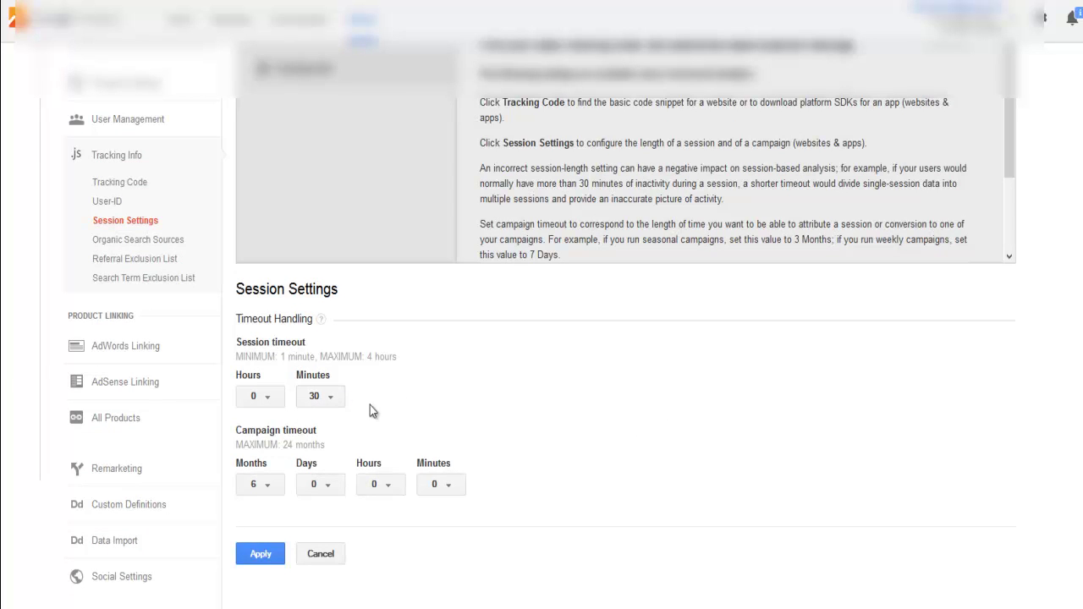
Examine the available session timeout minutes and the campaign timeout options without changing them
{"action": "left_click", "coordinate": [324, 405]}
{"action": "scroll", "coordinate": [401, 280], "scroll_direction": "down", "scroll_amount": 3}
{"action": "scroll", "coordinate": [401, 280], "scroll_direction": "down", "scroll_amount": 5}
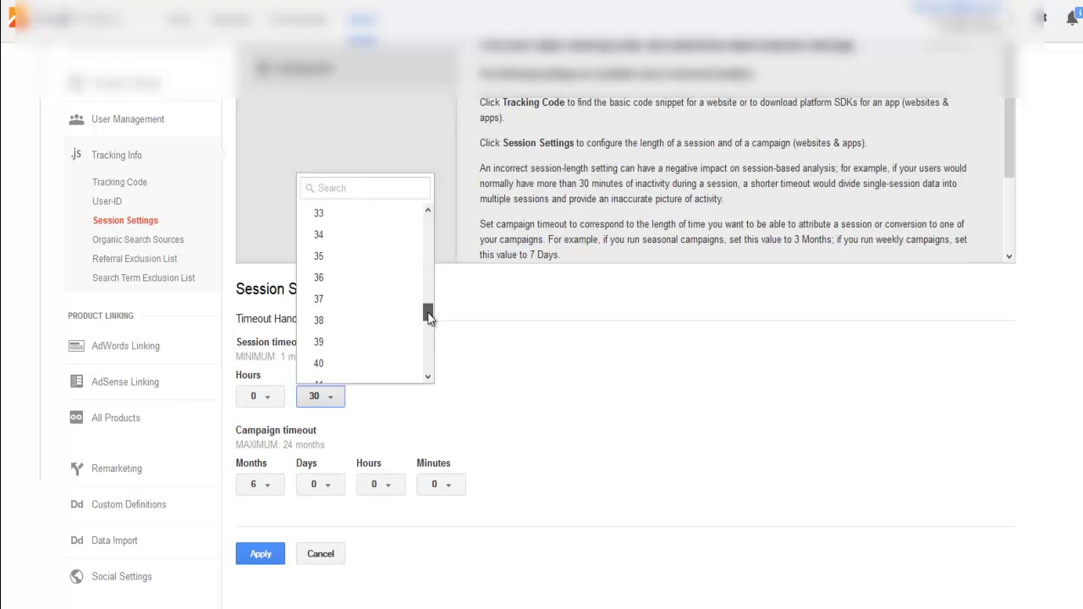
{"action": "left_click", "coordinate": [460, 379]}
{"action": "scroll", "coordinate": [460, 379], "scroll_direction": "down", "scroll_amount": 1}
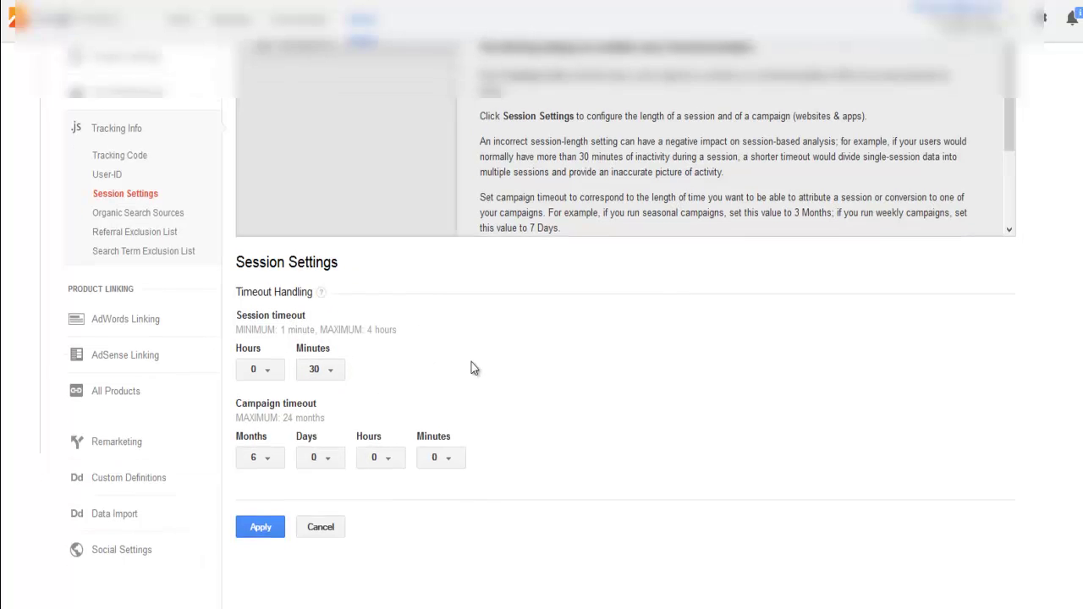
{"action": "scroll", "coordinate": [512, 393], "scroll_direction": "down", "scroll_amount": 2}
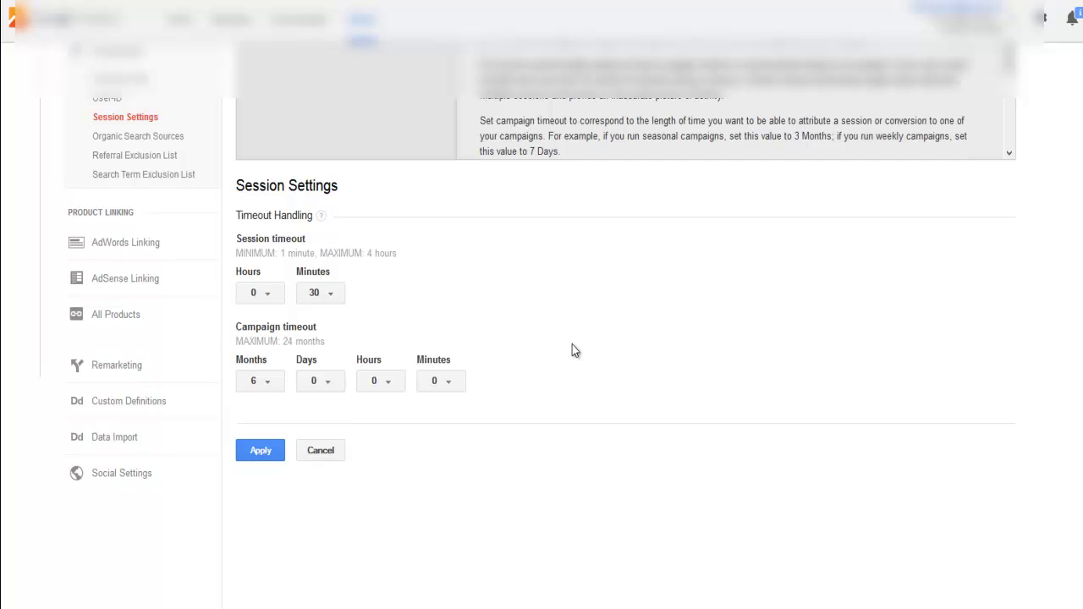
{"action": "scroll", "coordinate": [541, 380], "scroll_direction": "up", "scroll_amount": 2}
{"action": "scroll", "coordinate": [539, 374], "scroll_direction": "up", "scroll_amount": 2}
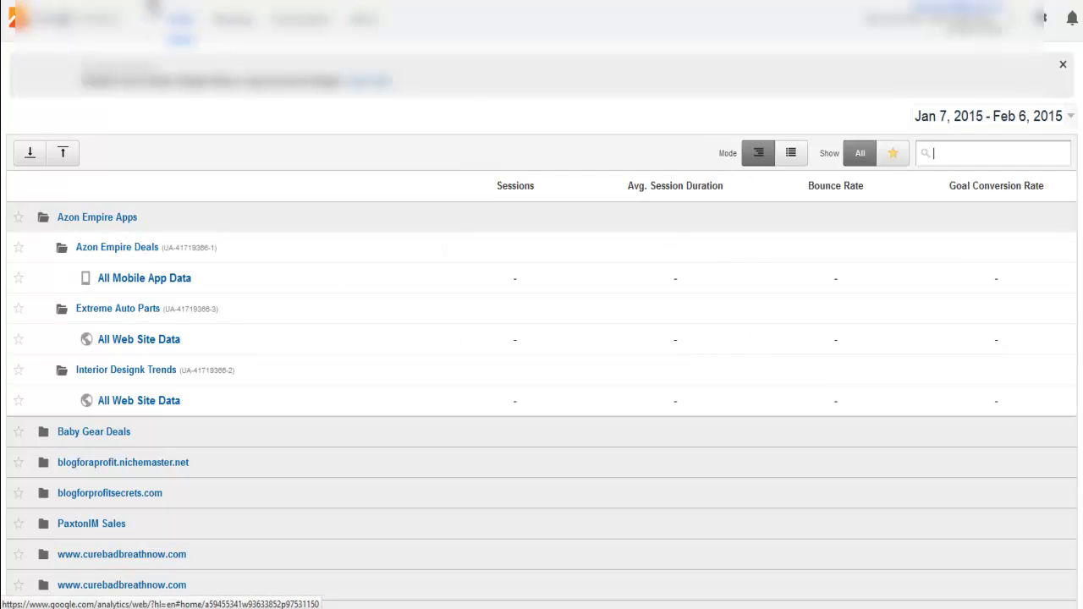
From the Analytics account list, expand the Baby Gear Deals account and open its All Web Site Data view
{"action": "scroll", "coordinate": [236, 389], "scroll_direction": "down", "scroll_amount": 1}
{"action": "scroll", "coordinate": [236, 389], "scroll_direction": "up", "scroll_amount": 1}
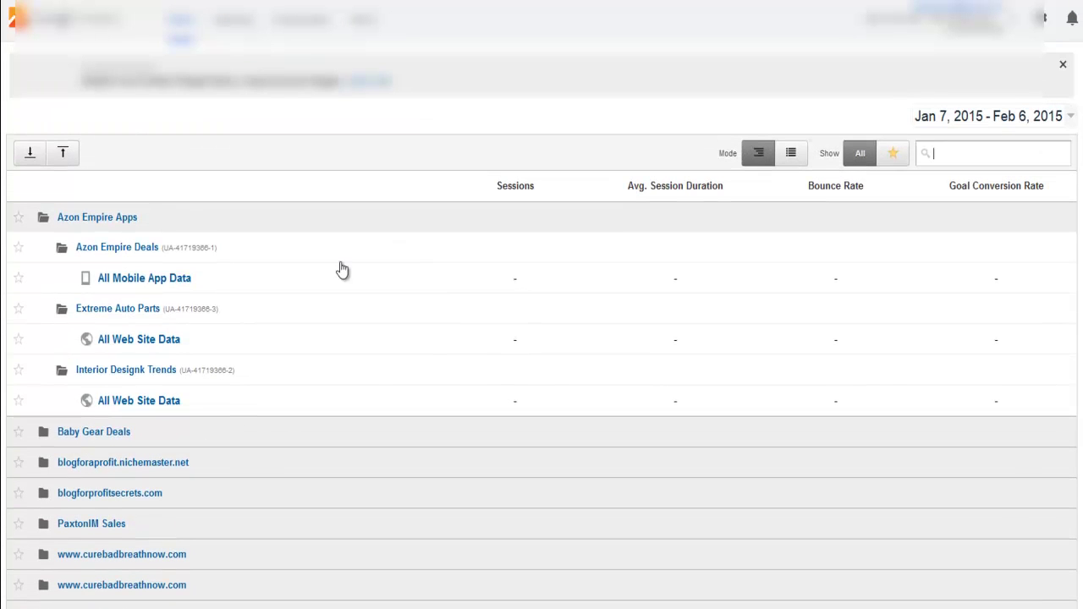
{"action": "left_click", "coordinate": [121, 433]}
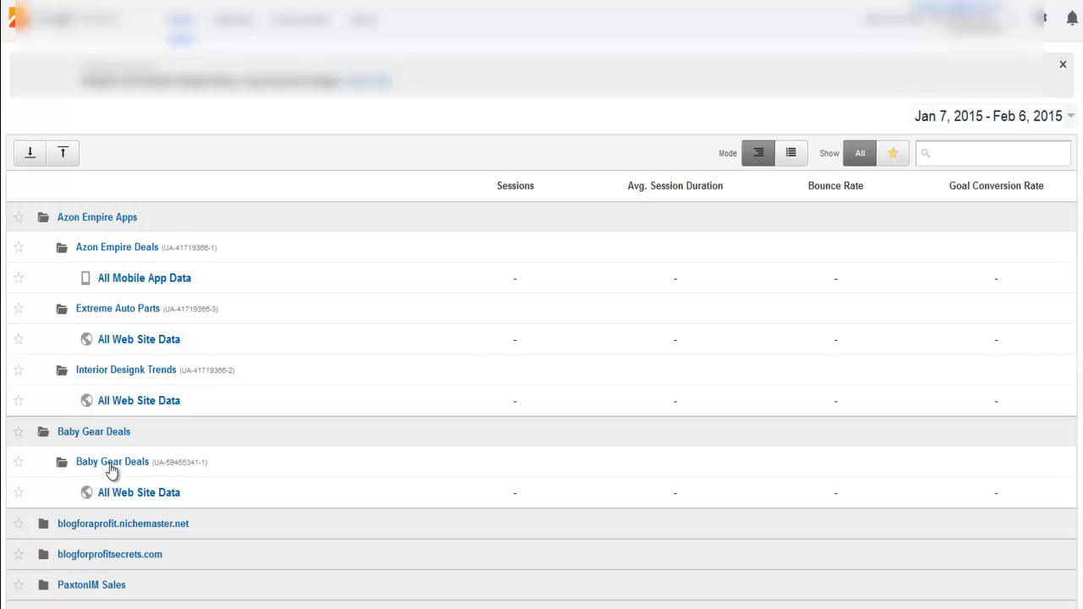
{"action": "left_click", "coordinate": [145, 499]}
Review the Audience Overview report, including the sessions graph, visitor metrics and demographics section
{"action": "scroll", "coordinate": [145, 502], "scroll_direction": "down", "scroll_amount": 1}
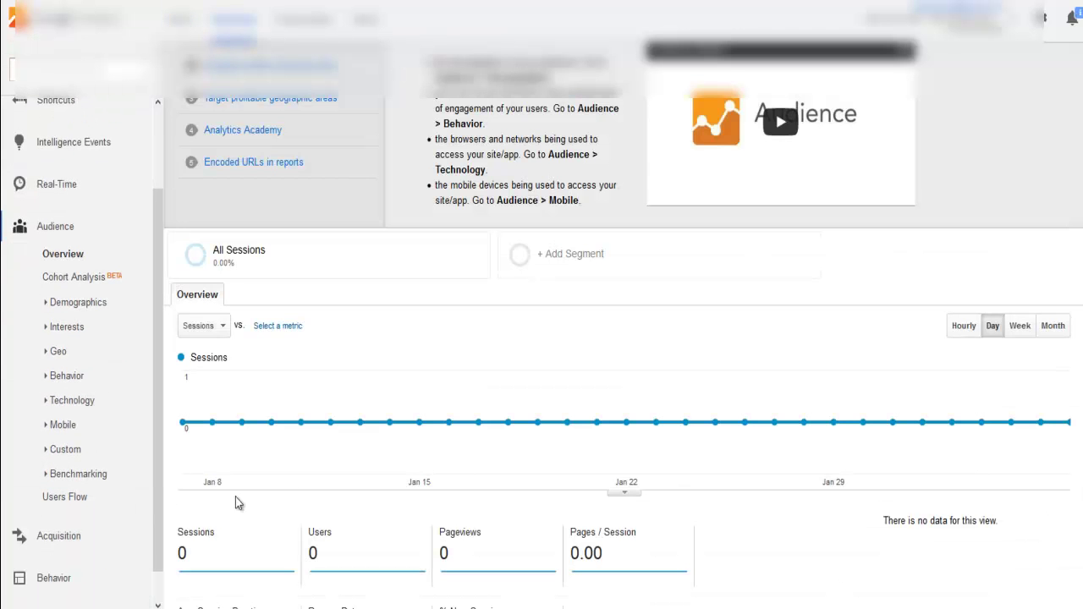
{"action": "scroll", "coordinate": [383, 505], "scroll_direction": "down", "scroll_amount": 1}
{"action": "scroll", "coordinate": [480, 507], "scroll_direction": "down", "scroll_amount": 1}
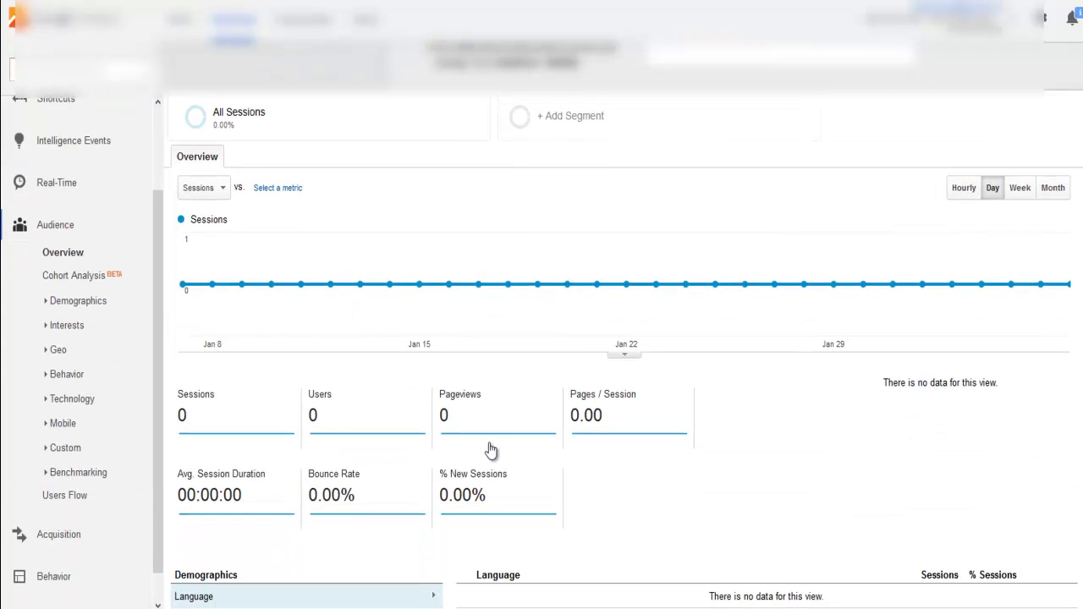
{"action": "scroll", "coordinate": [483, 449], "scroll_direction": "down", "scroll_amount": 1}
{"action": "scroll", "coordinate": [491, 372], "scroll_direction": "up", "scroll_amount": 1}
{"action": "scroll", "coordinate": [123, 386], "scroll_direction": "up", "scroll_amount": 2}
Expand the Real-Time report group and look over its available reports beside the sessions graph
{"action": "left_click", "coordinate": [41, 250]}
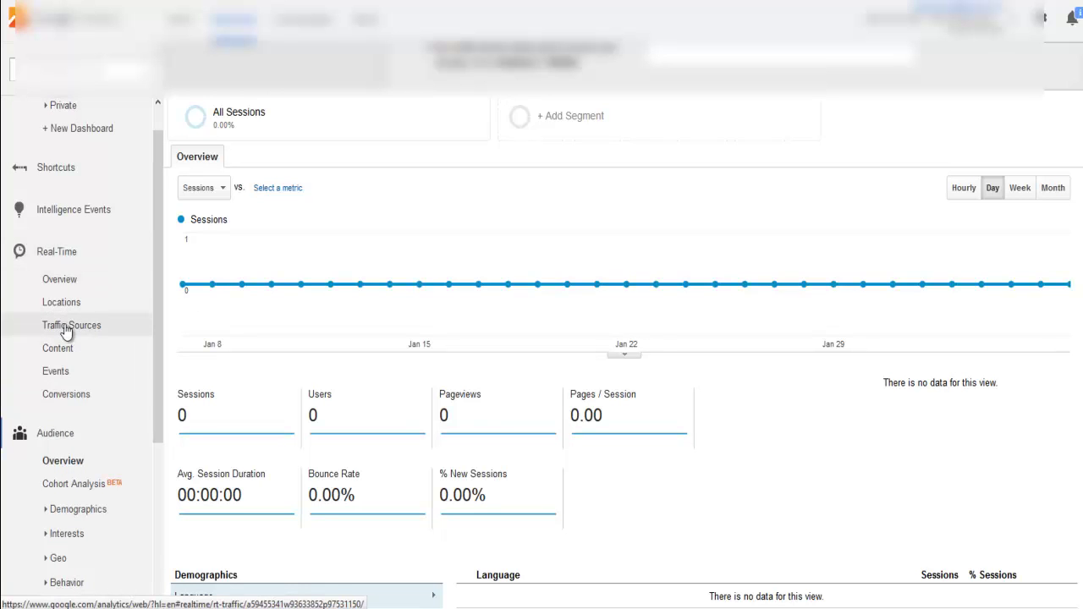
{"action": "scroll", "coordinate": [79, 323], "scroll_direction": "down", "scroll_amount": 1}
{"action": "scroll", "coordinate": [116, 310], "scroll_direction": "up", "scroll_amount": 2}
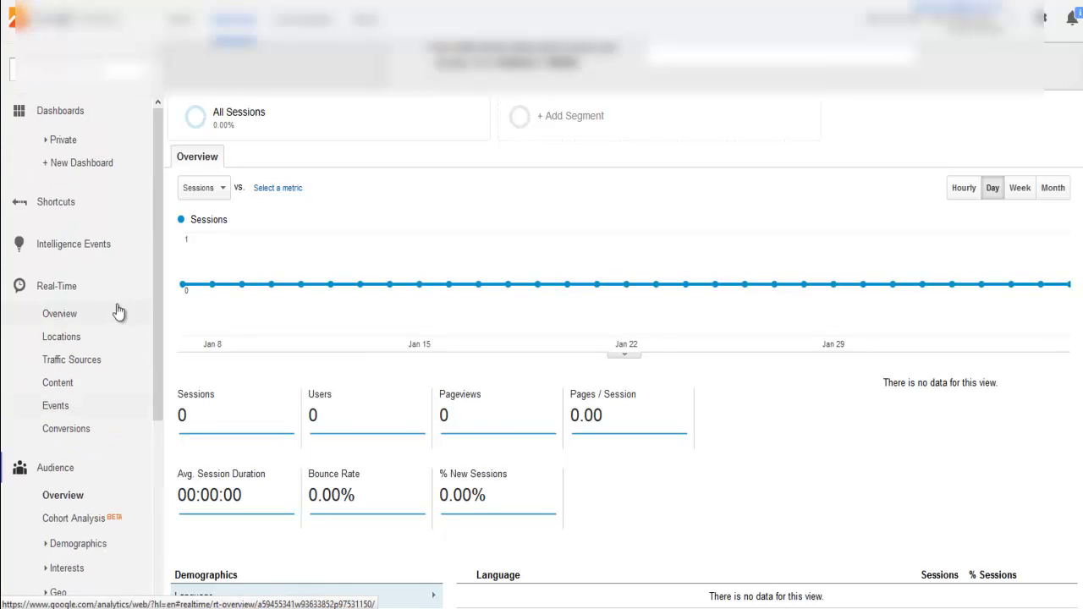
{"action": "scroll", "coordinate": [310, 318], "scroll_direction": "up", "scroll_amount": 1}
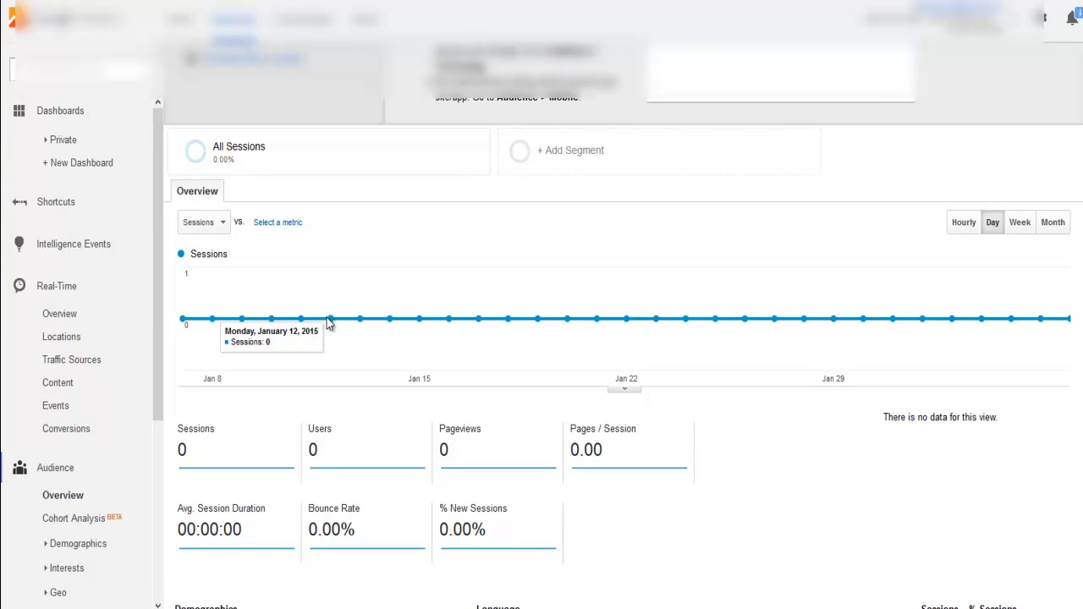